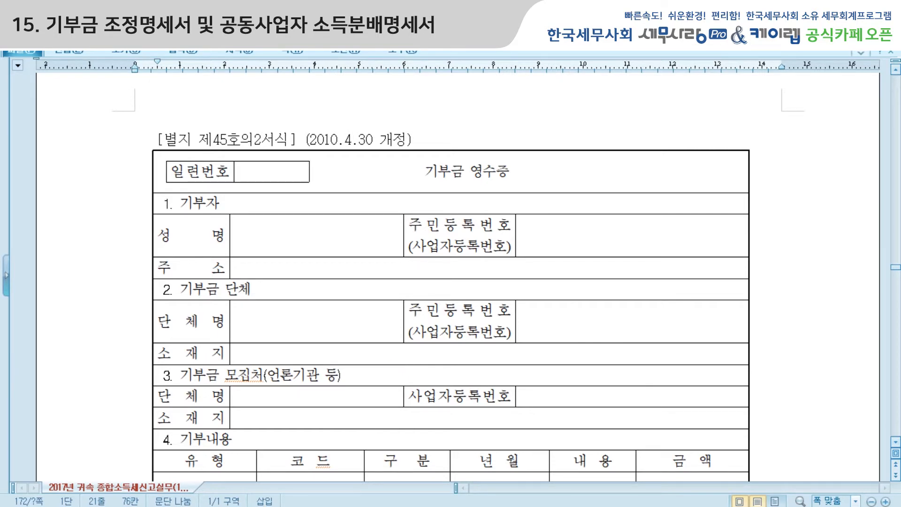
# Switch to 세무사랑 Pro, review the entries in the 소득금액조정합계표및명세서, and close the form.
pyautogui.click(310, 506)
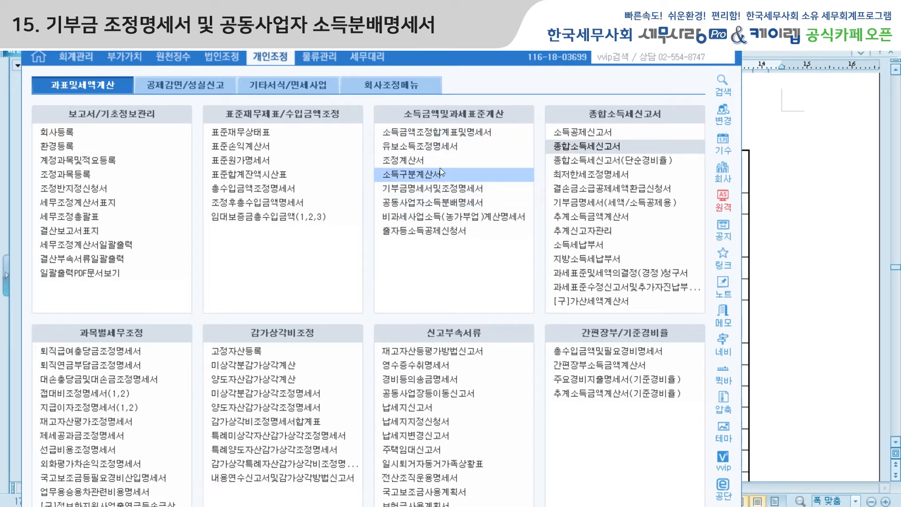
pyautogui.click(441, 137)
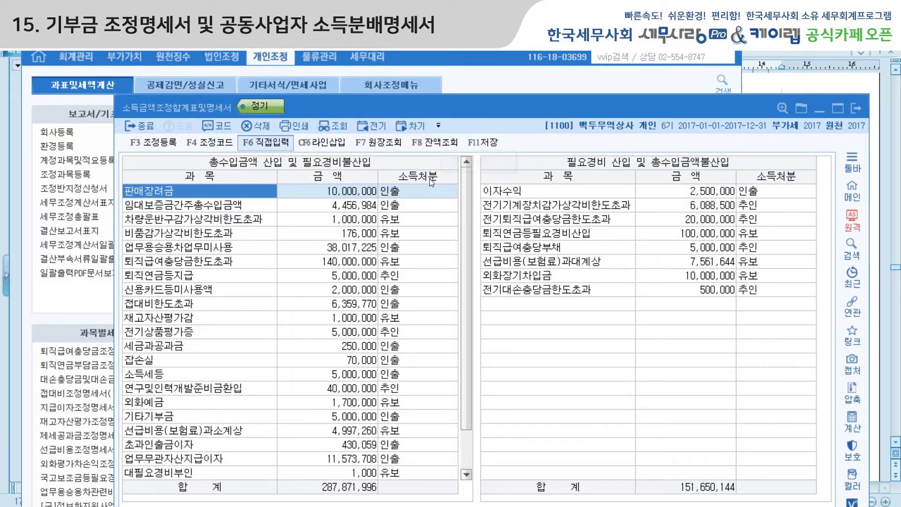
pyautogui.scroll(-1, 467, 207)
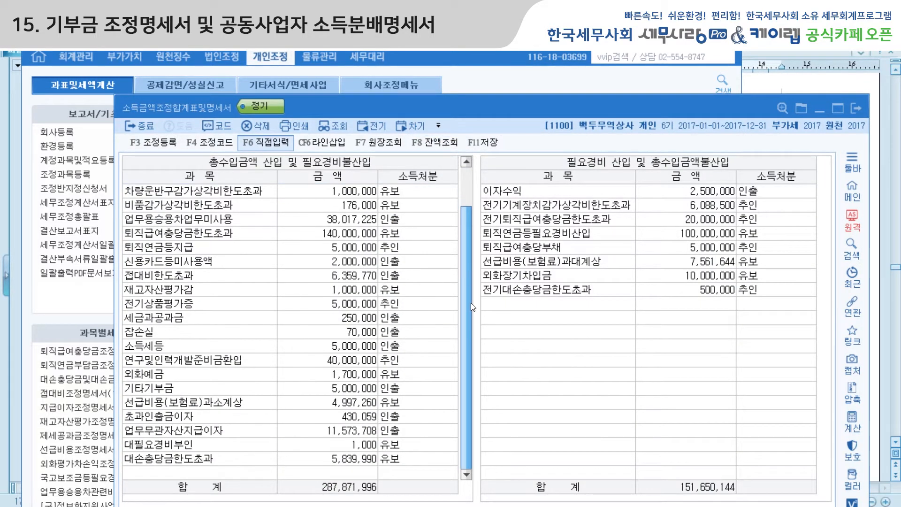
pyautogui.click(854, 108)
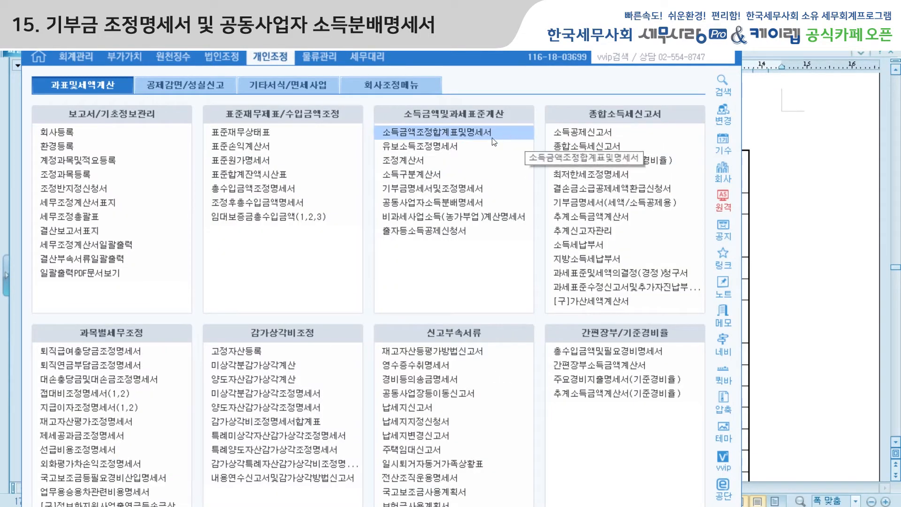
# Open the 조정계산서, reload its figures, and close the form.
pyautogui.click(410, 160)
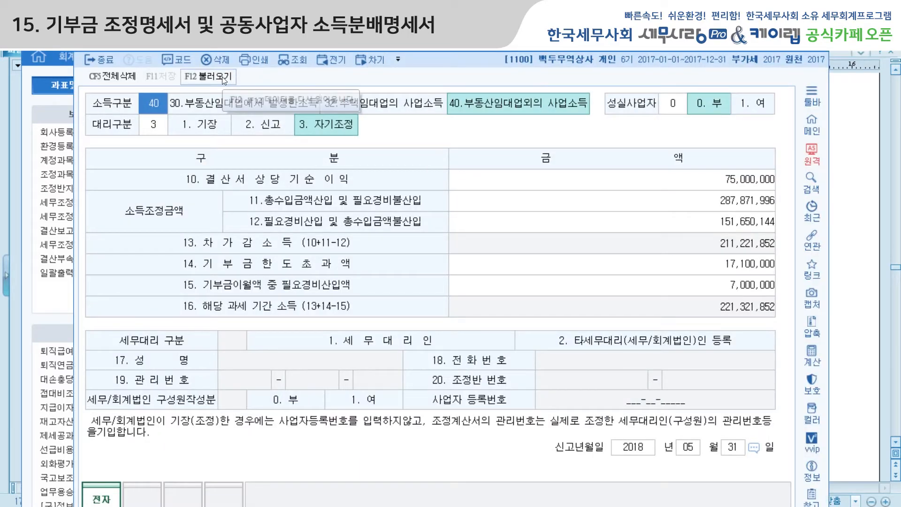
pyautogui.click(222, 77)
pyautogui.click(463, 315)
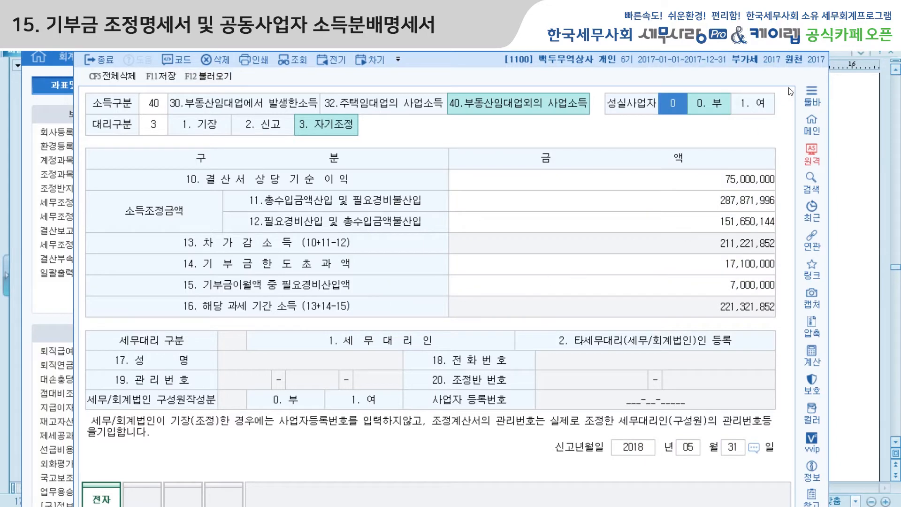
pyautogui.press('Escape')
pyautogui.click(436, 314)
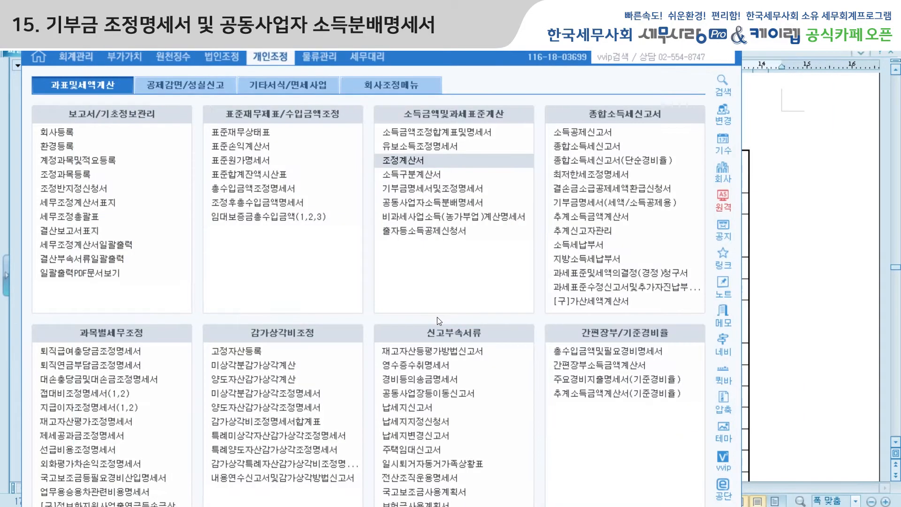
# Open the 기부금명세서및조정명세서, view its 기부금 조정 page, and return to 기부금 입력 without importing voucher data.
pyautogui.click(426, 190)
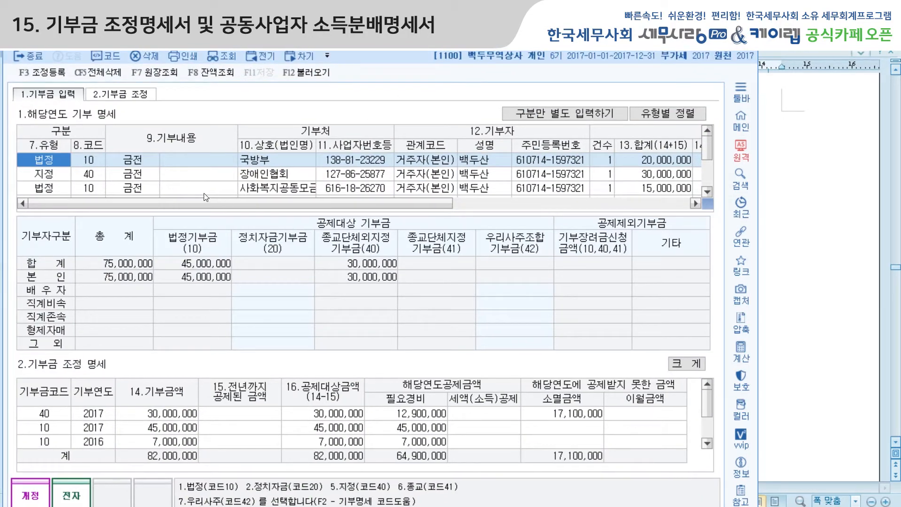
pyautogui.click(128, 98)
pyautogui.click(65, 97)
pyautogui.click(306, 73)
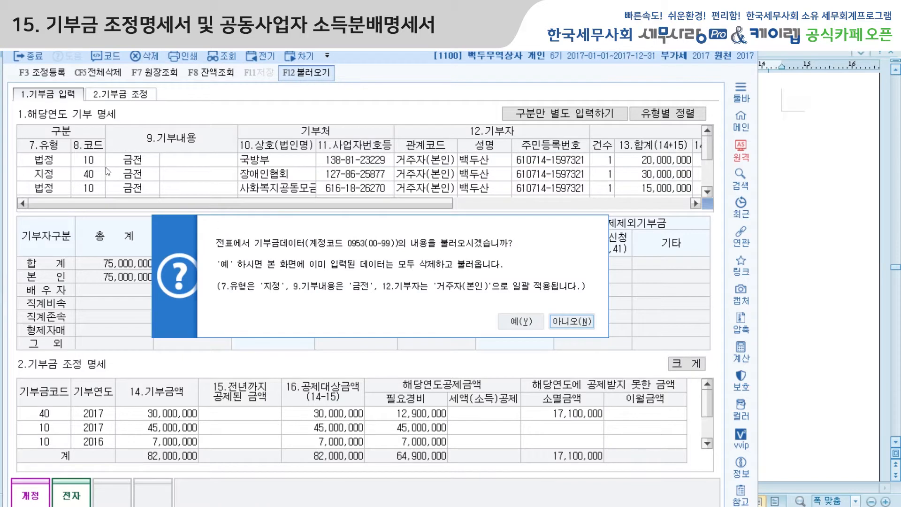
pyautogui.click(579, 321)
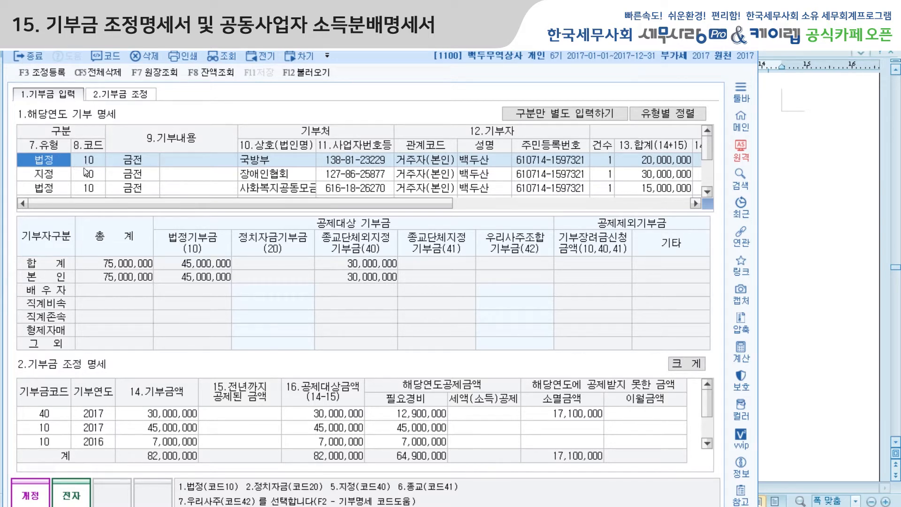
# Review the donation types and recipients in the 해당연도 기부 명세 list.
pyautogui.click(59, 178)
pyautogui.click(61, 186)
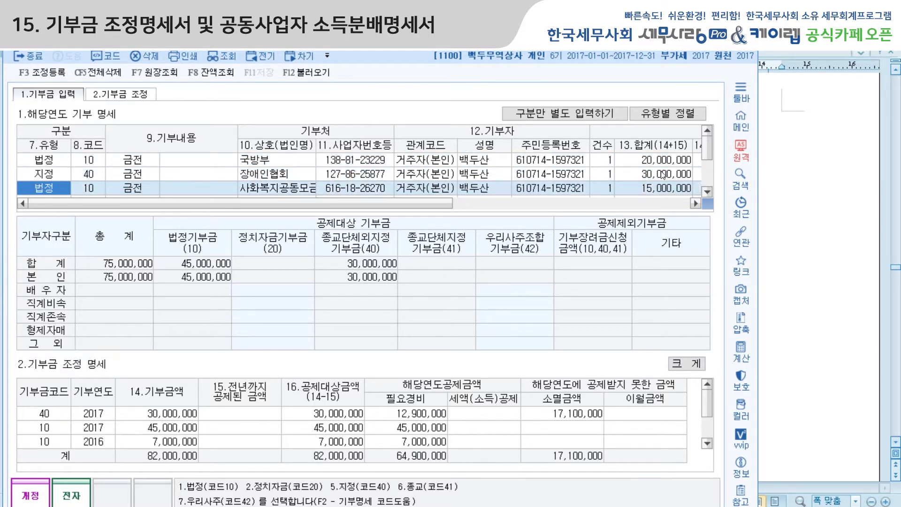
pyautogui.click(706, 192)
pyautogui.click(706, 191)
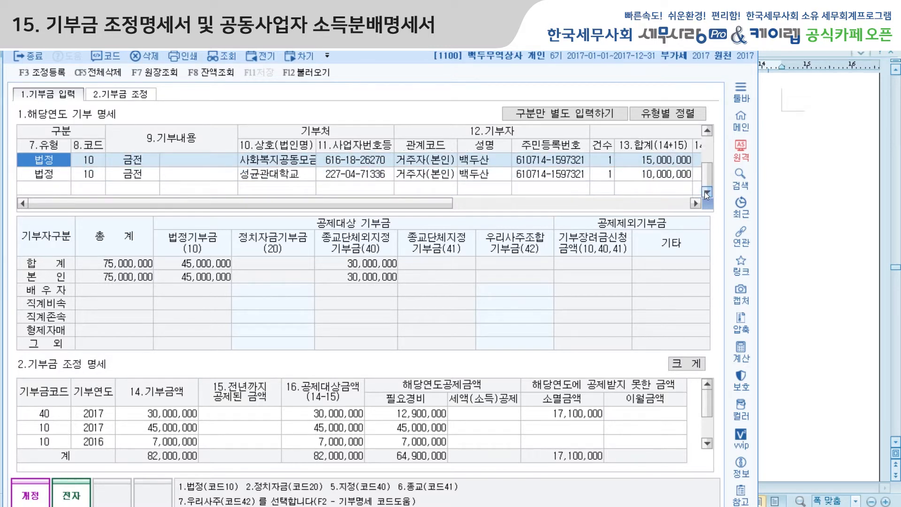
pyautogui.moveTo(706, 176); pyautogui.dragTo(711, 140)
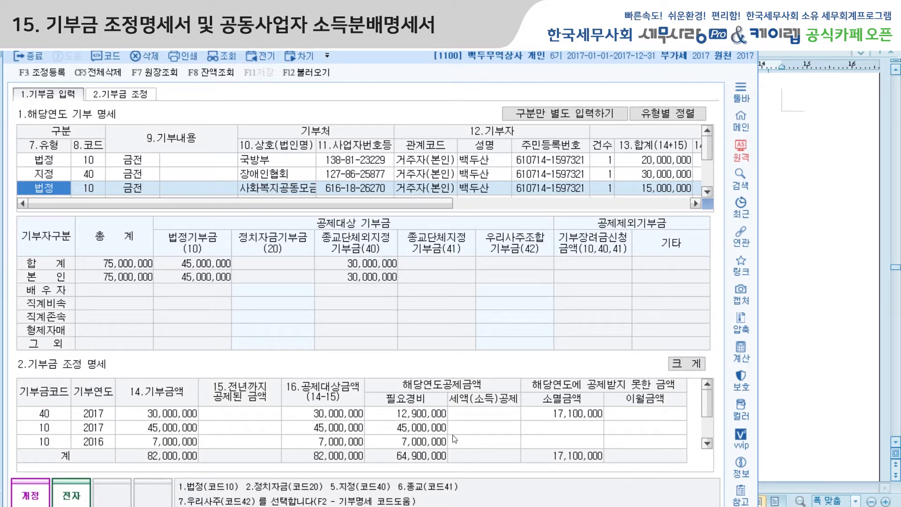
# Import the donation data (account code 0953) from the vouchers, replacing the existing entries.
pyautogui.click(105, 175)
pyautogui.click(317, 72)
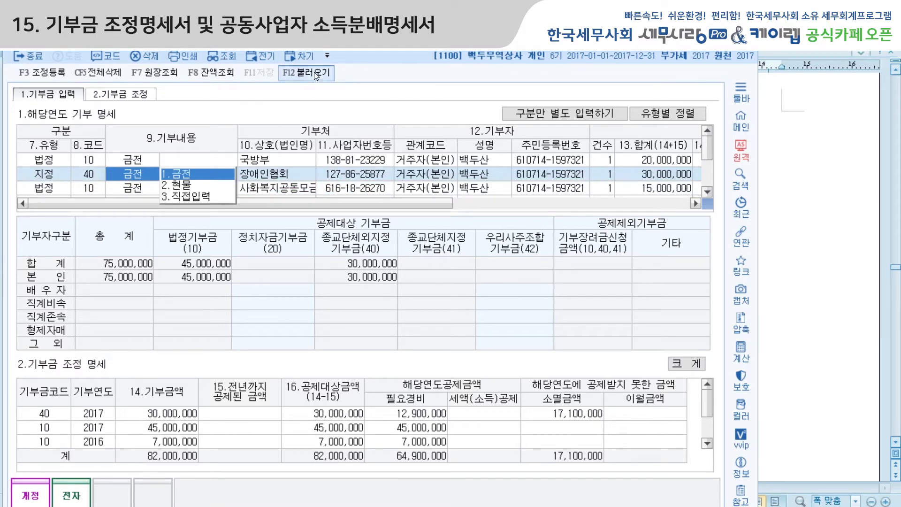
pyautogui.click(515, 320)
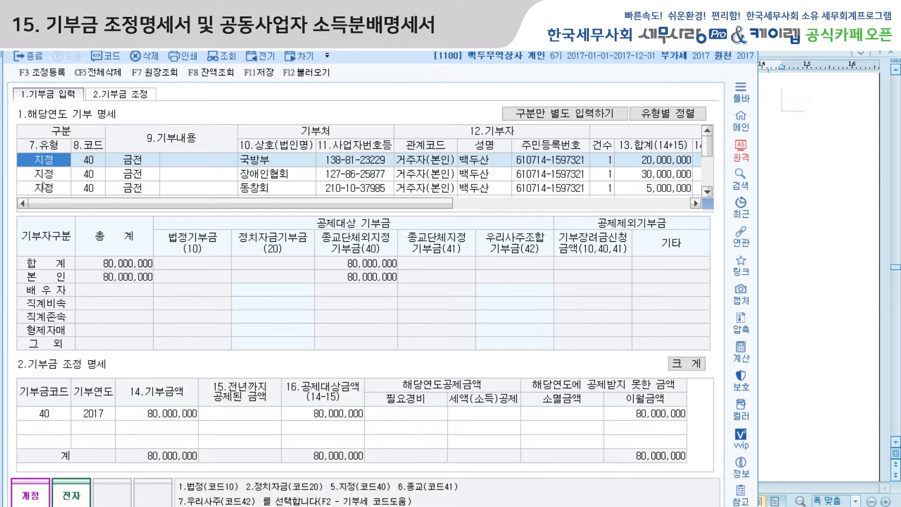
# Change the 국방부 donation's type to 법정 (1) and accept the carry-over into the adjustment details.
pyautogui.write('1')
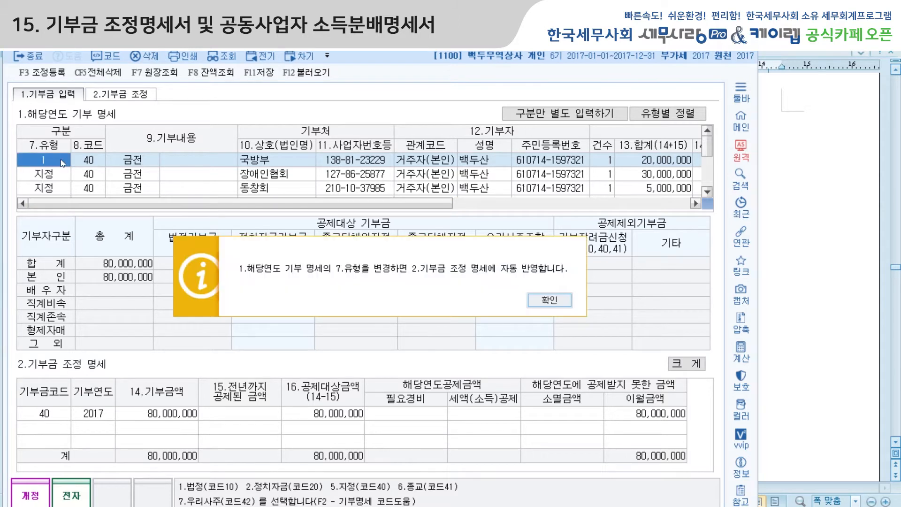
pyautogui.press('Return')
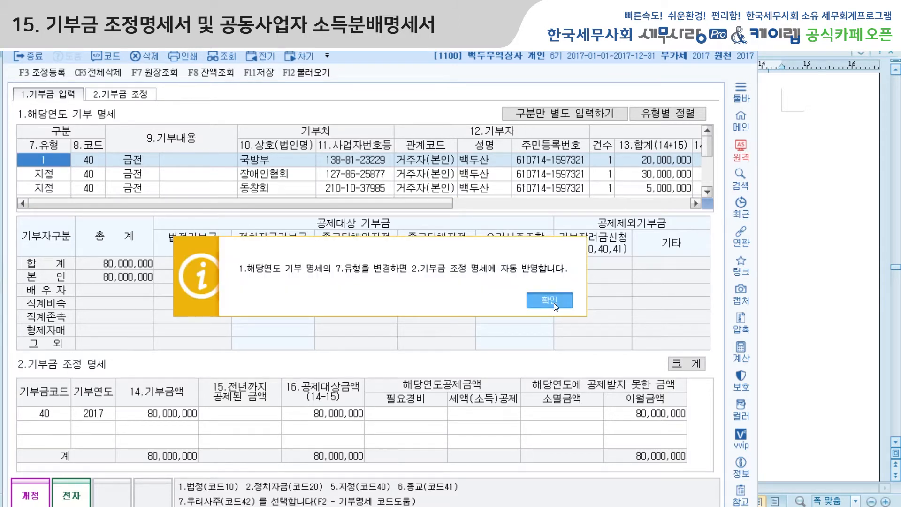
pyautogui.click(54, 176)
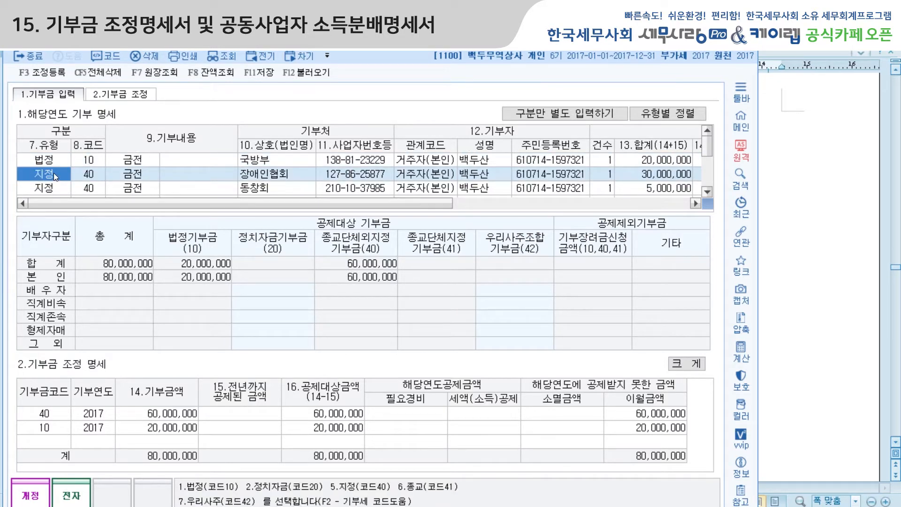
# Check the 기타기부금 entry in 조정 등록, and delete the 동창회 donation row.
pyautogui.click(57, 187)
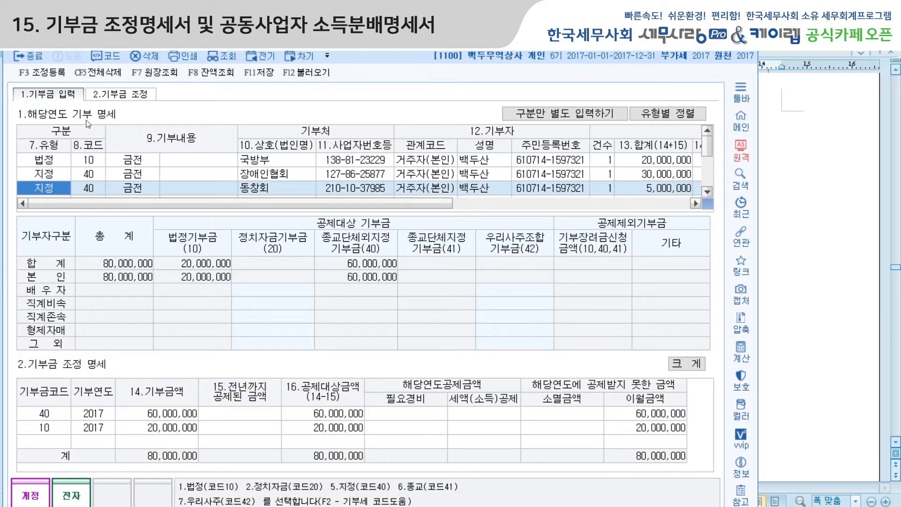
pyautogui.click(50, 74)
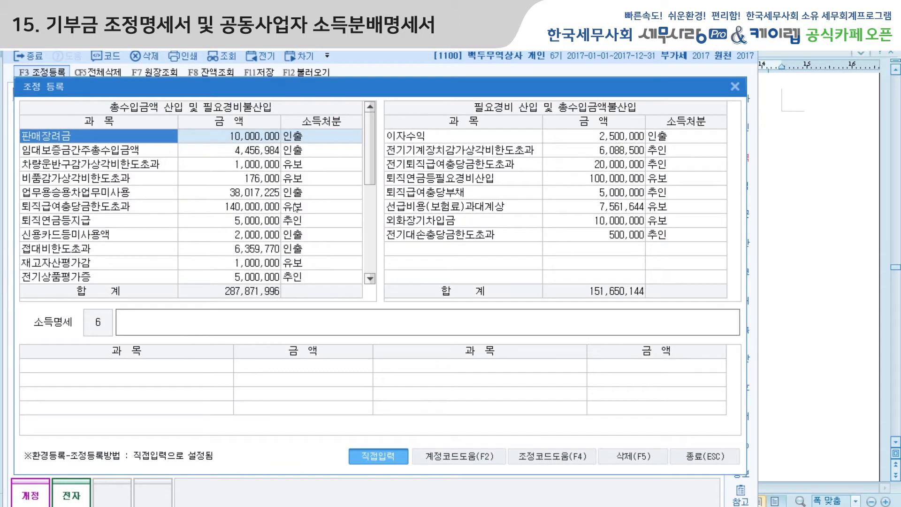
pyautogui.scroll(-4, 361, 223)
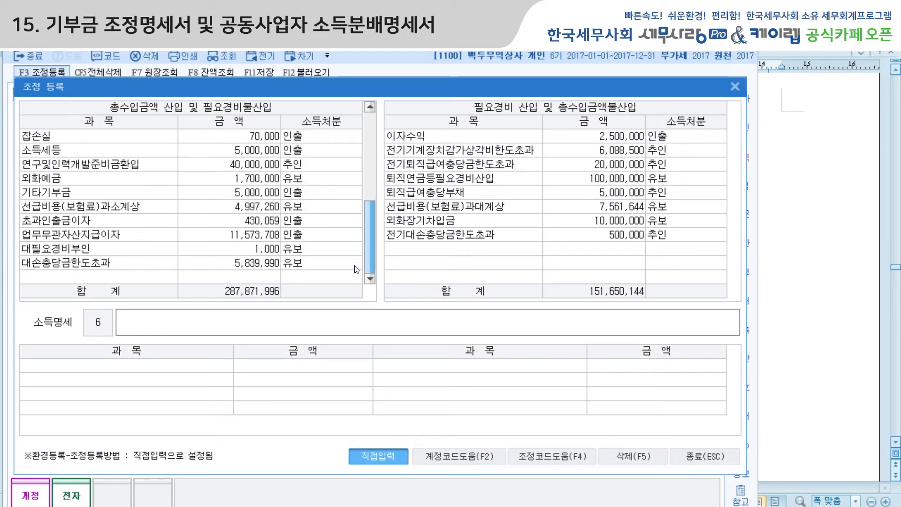
pyautogui.click(94, 193)
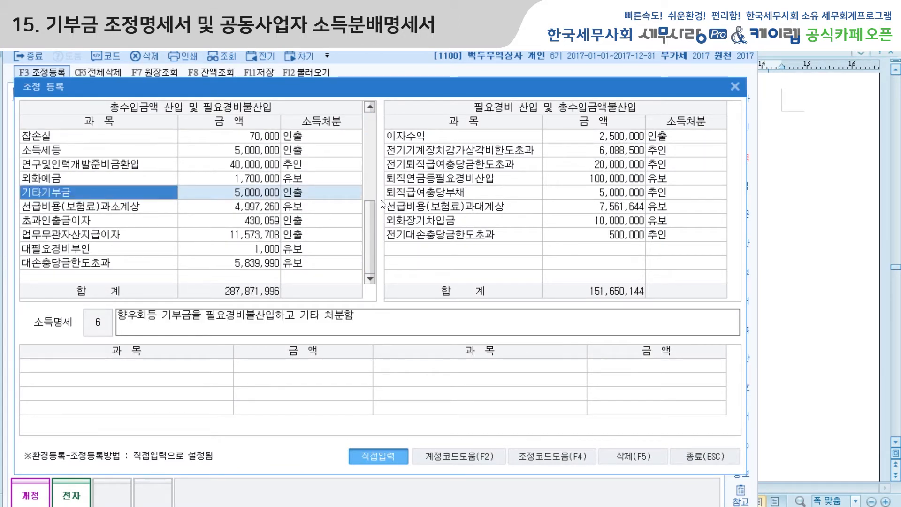
pyautogui.click(735, 86)
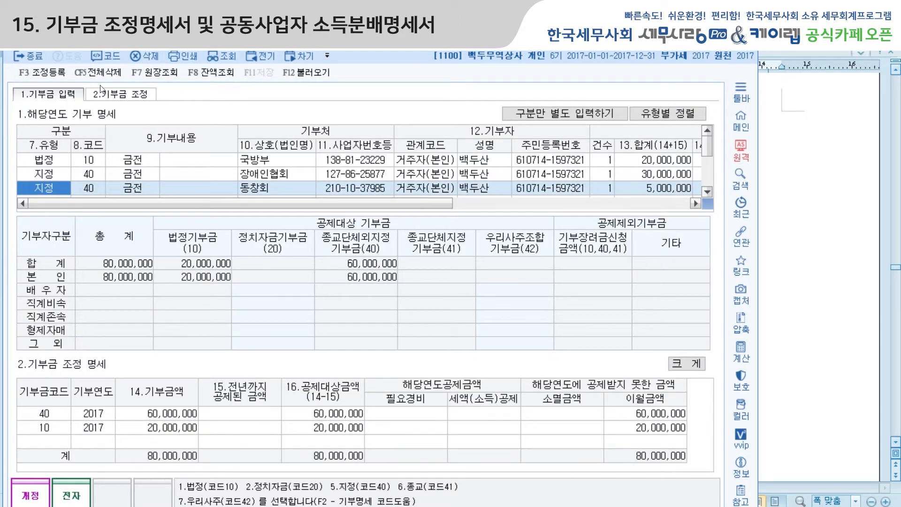
pyautogui.click(144, 57)
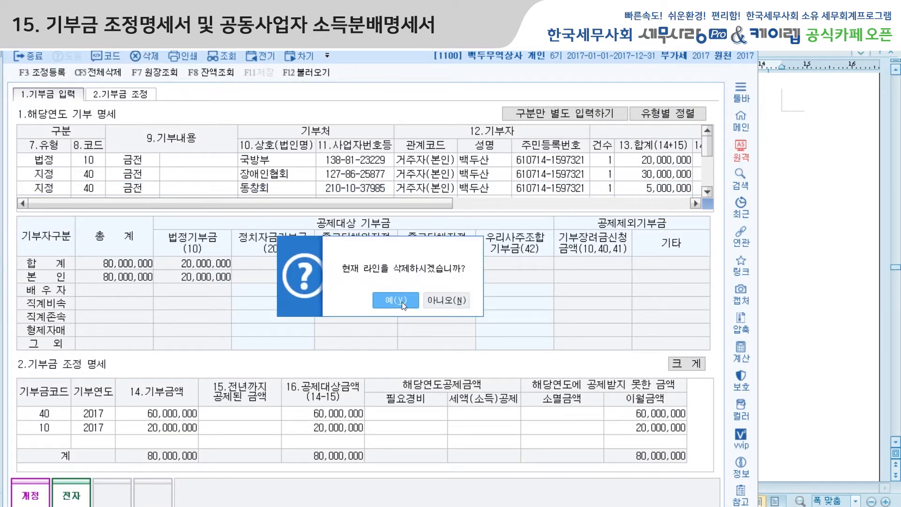
pyautogui.click(402, 300)
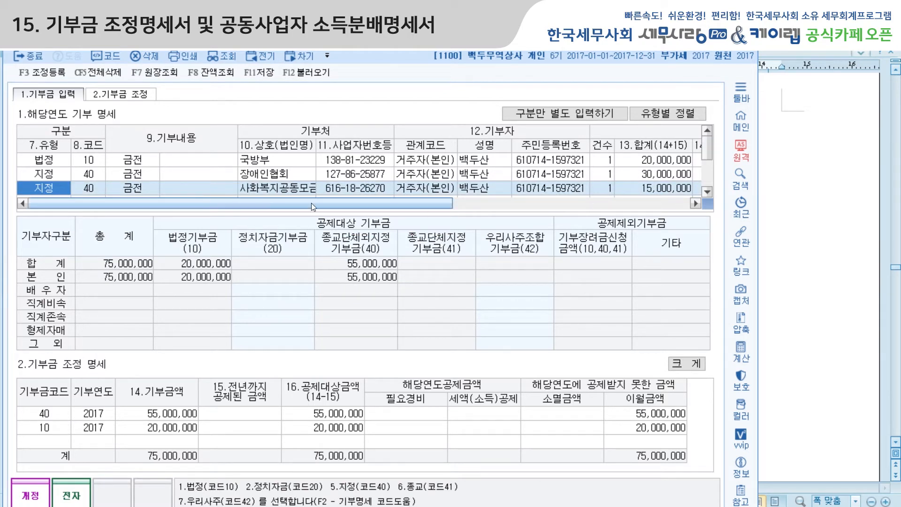
pyautogui.write('1')
pyautogui.press('Return')
pyautogui.press('Return')
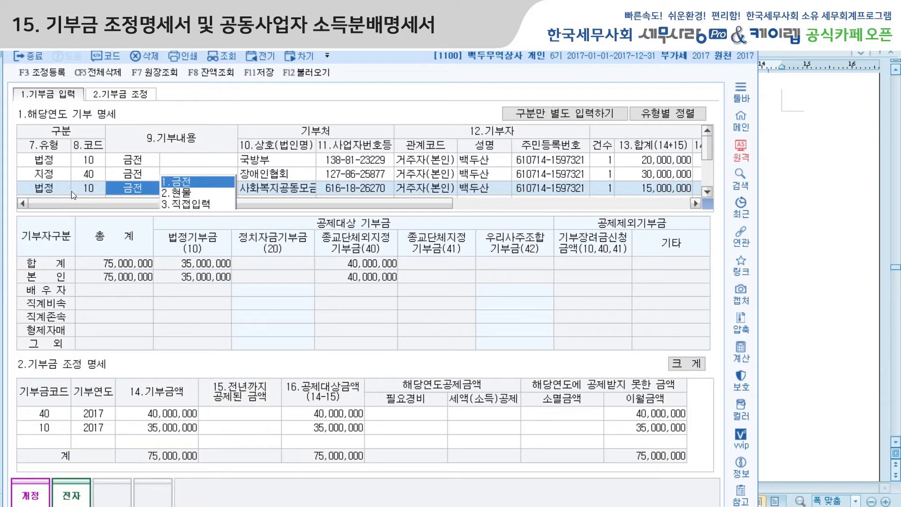
# Change the 성균관대학교 donation's type to 법정 (1) and accept the carry-over into the adjustment details.
pyautogui.click(707, 192)
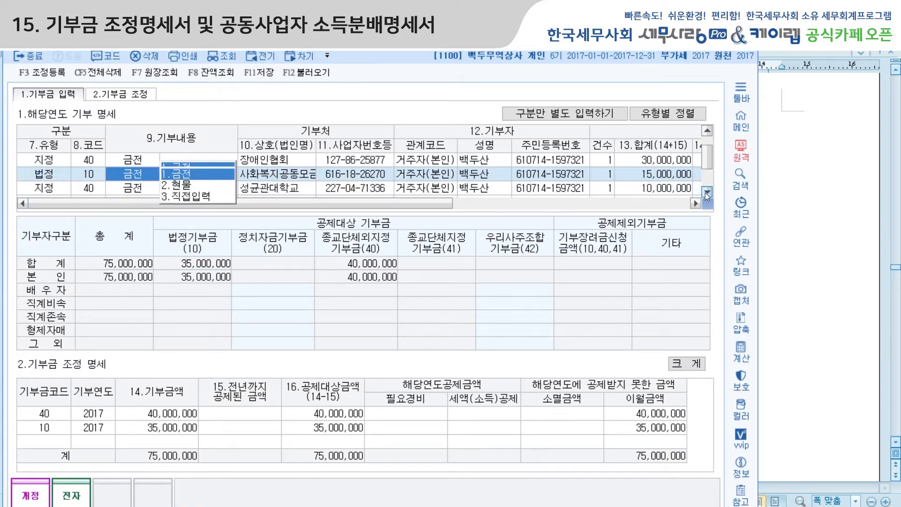
pyautogui.click(49, 189)
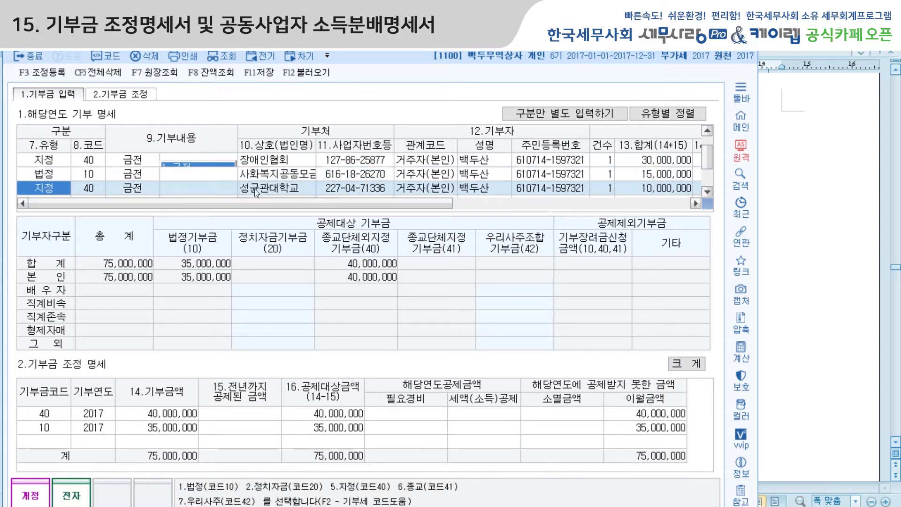
pyautogui.write('1')
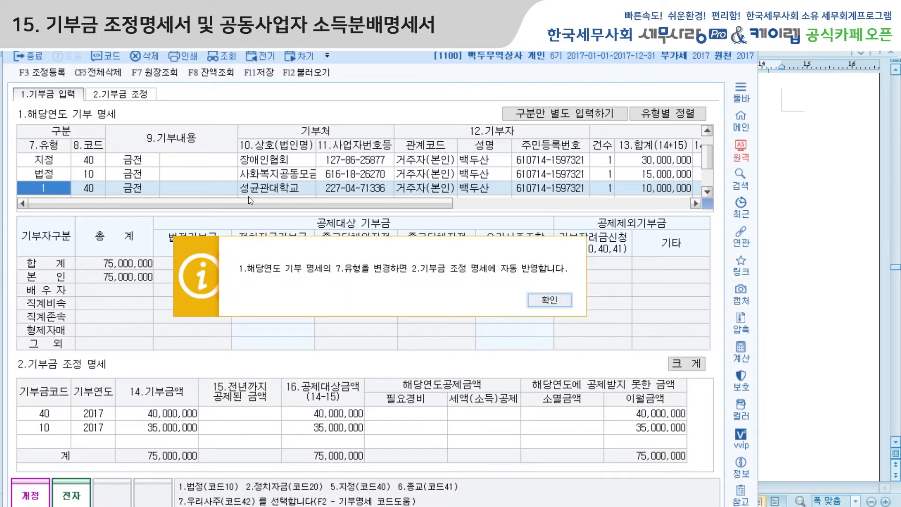
pyautogui.click(558, 300)
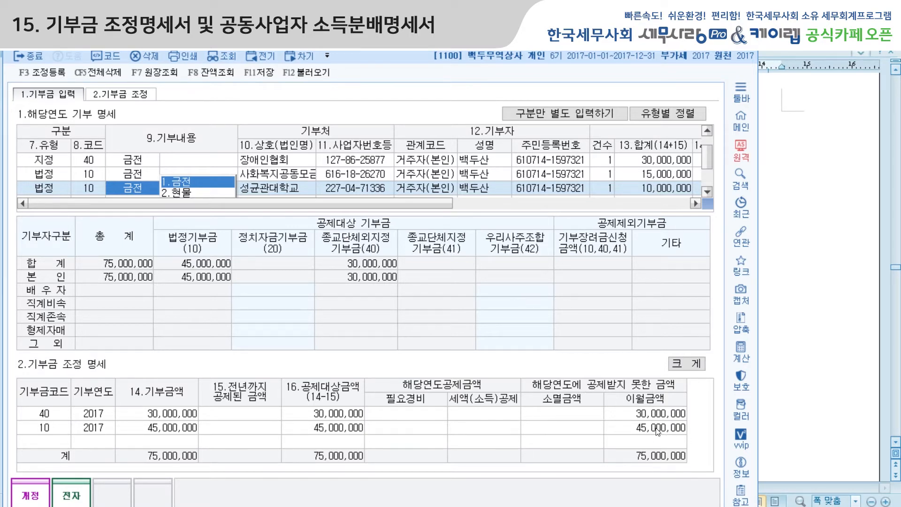
# On the 기부금 조정 page, reload 결산서상 당기순이익, 총수입금액산입 and 총수입금액불산입 for the income determination.
pyautogui.click(136, 98)
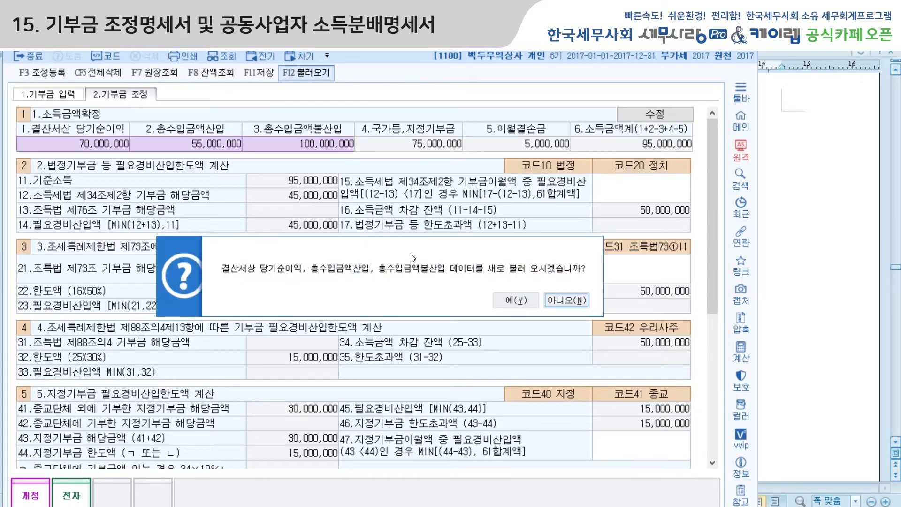
pyautogui.click(509, 298)
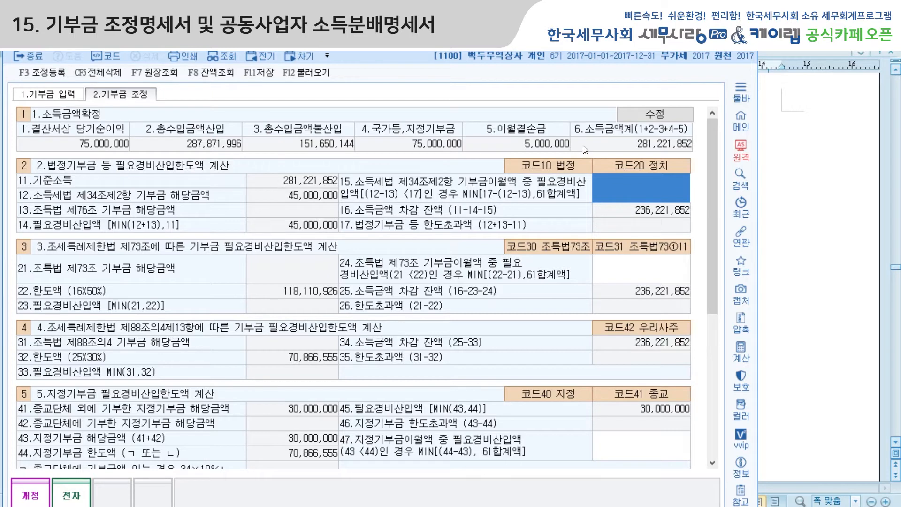
# Enable editing of 소득금액확정 and set 결산서상 당기순이익 to 70,000,000.
pyautogui.click(652, 114)
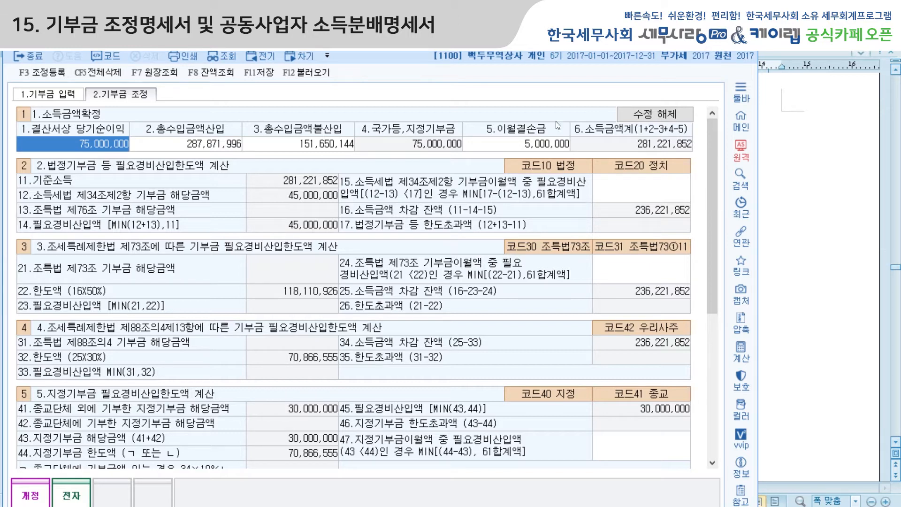
pyautogui.write('70000000')
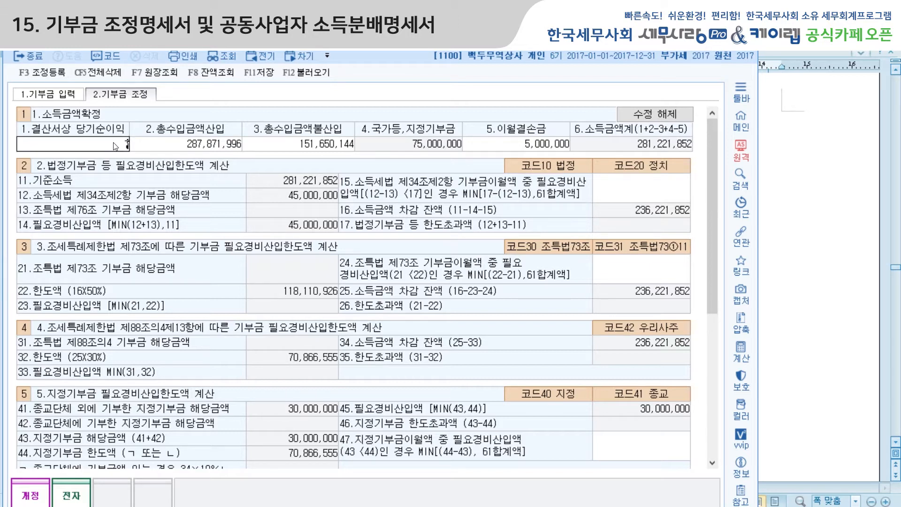
pyautogui.press('Return')
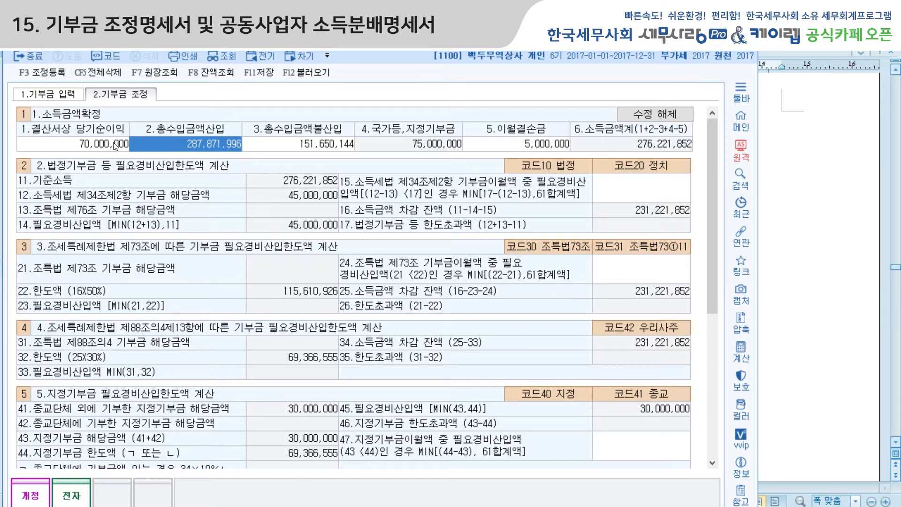
# Set 총수입금액산입 to 55,000,000 and 총수입금액불산입 to 100,000,000 in 소득금액확정, and end its editing mode.
pyautogui.write('55000000')
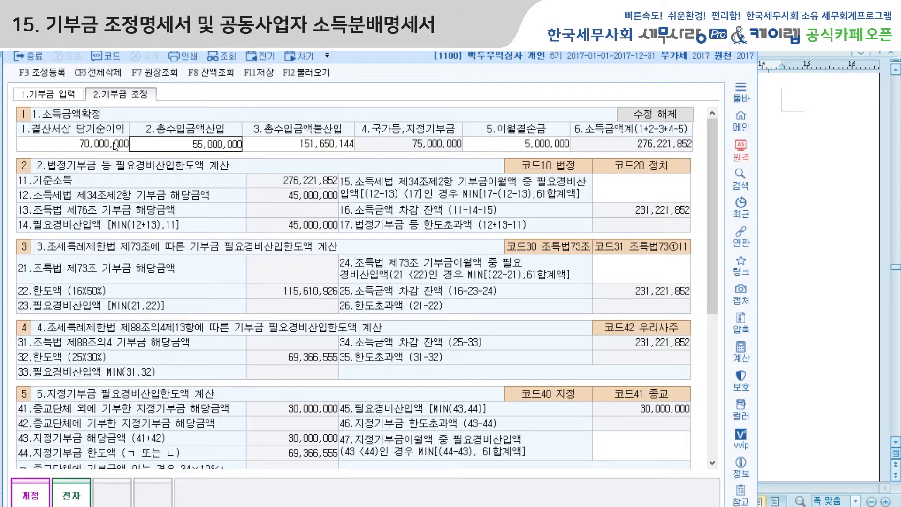
pyautogui.press('Return')
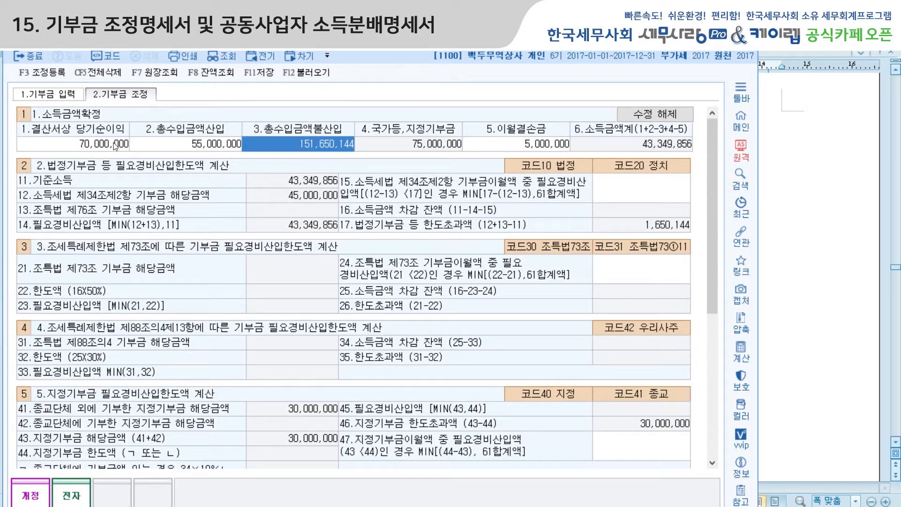
pyautogui.write('100000000')
pyautogui.press('Return')
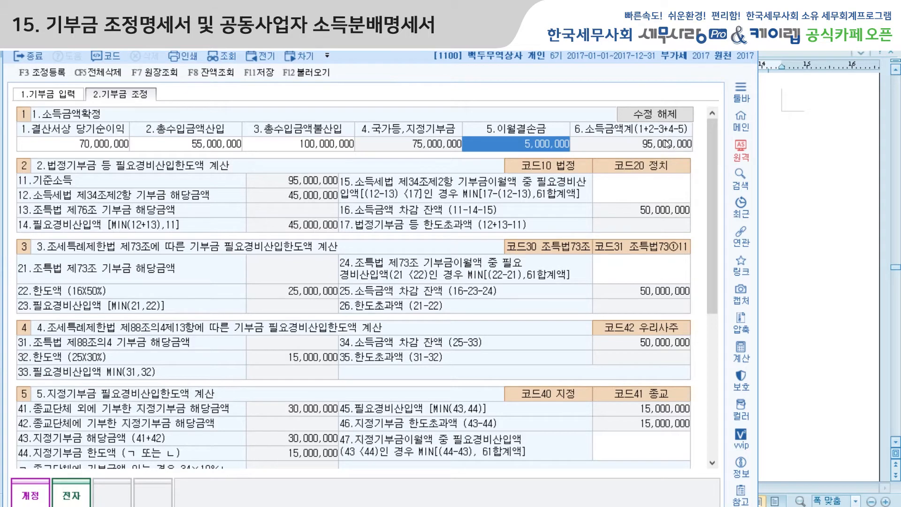
pyautogui.click(665, 115)
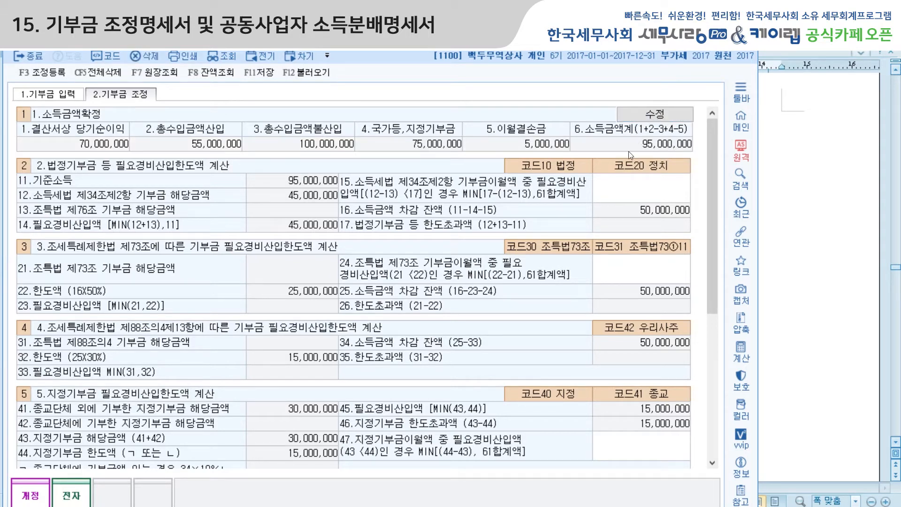
# Check the 2016 법정기부금 carry-over in section 7 and enter 7,000,000 in item 15, the carried-over amount included in necessary expenses.
pyautogui.scroll(-3, 712, 176)
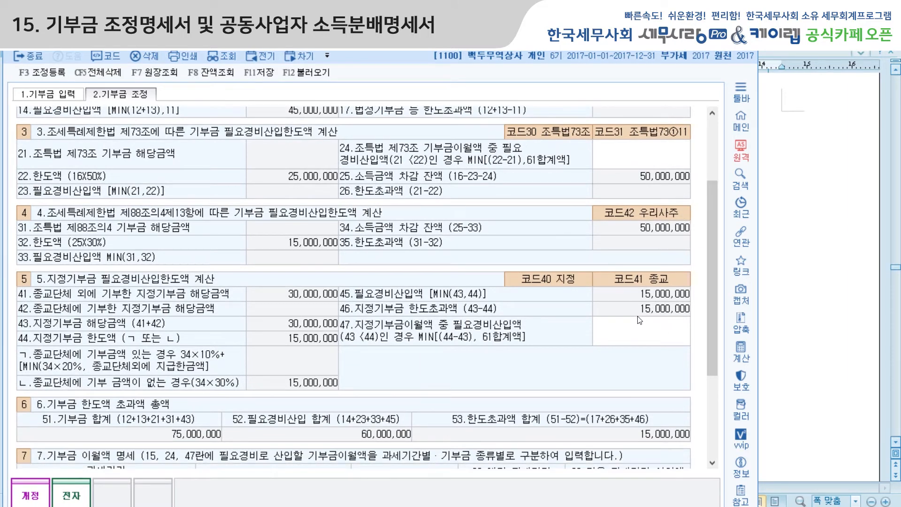
pyautogui.moveTo(714, 285); pyautogui.dragTo(714, 344)
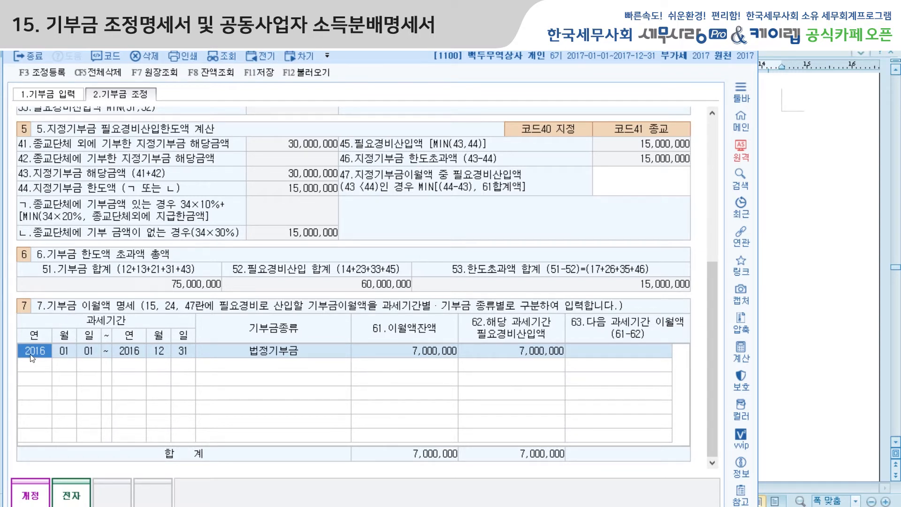
pyautogui.click(432, 350)
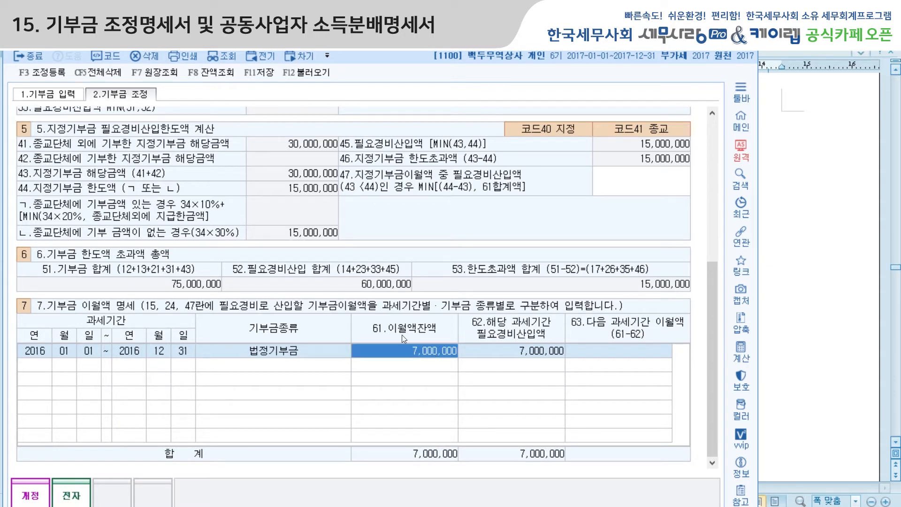
pyautogui.click(523, 356)
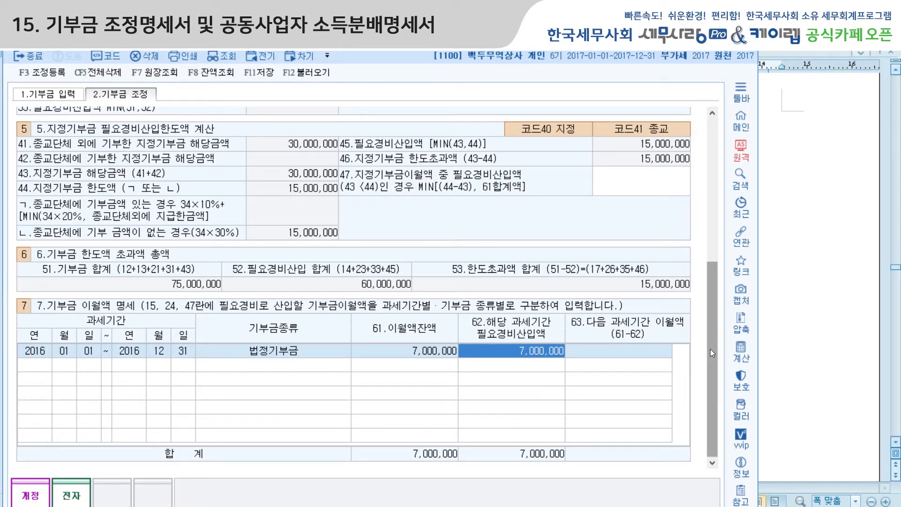
pyautogui.moveTo(711, 348); pyautogui.dragTo(704, 205)
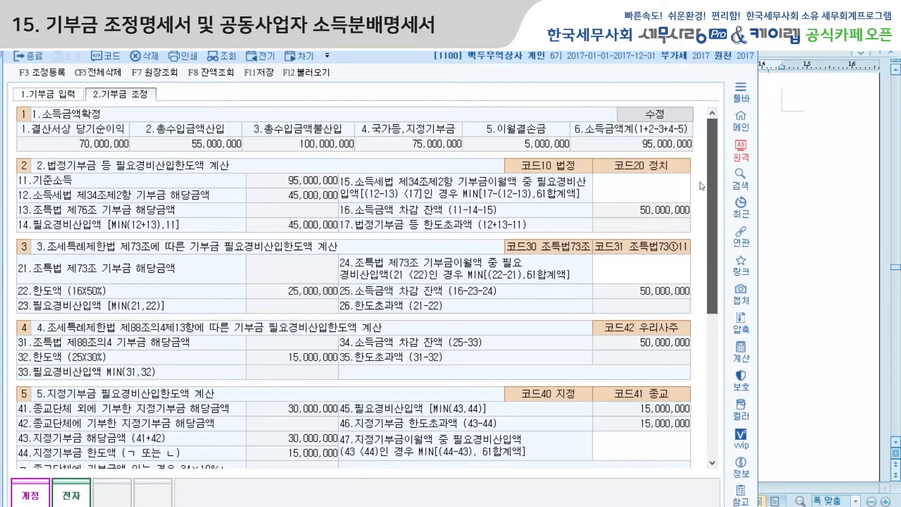
pyautogui.click(612, 190)
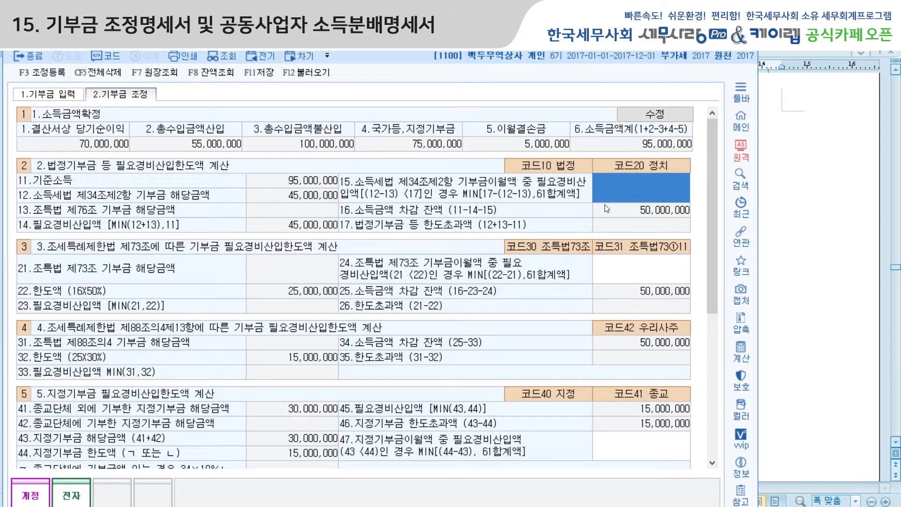
pyautogui.write('7000000')
pyautogui.press('Return')
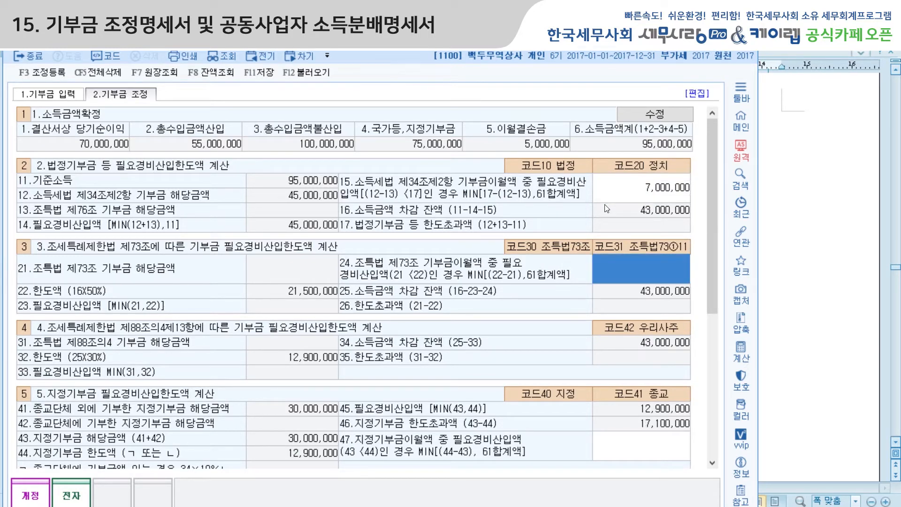
pyautogui.moveTo(711, 226); pyautogui.dragTo(714, 356)
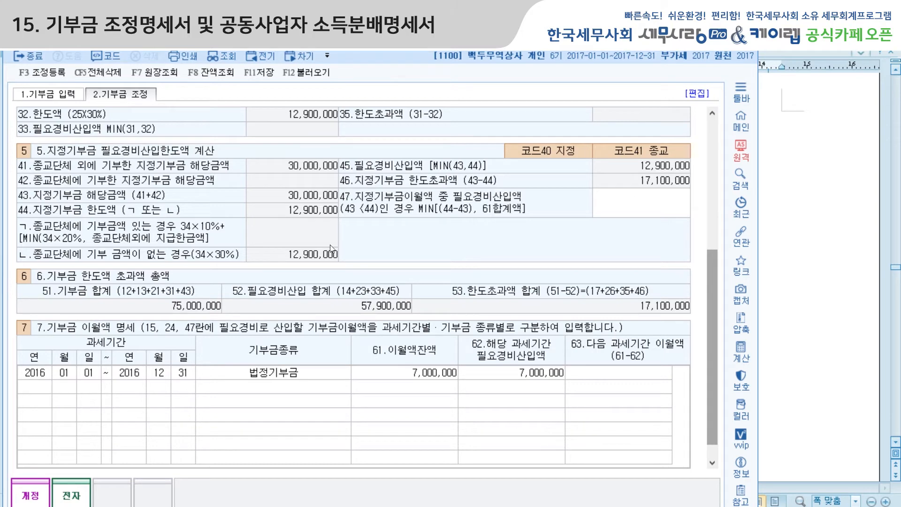
# On the 기부금 입력 page, add a 기부금 조정 명세 row with code 10, year 2016 and 기부금액 7,000,000.
pyautogui.click(70, 96)
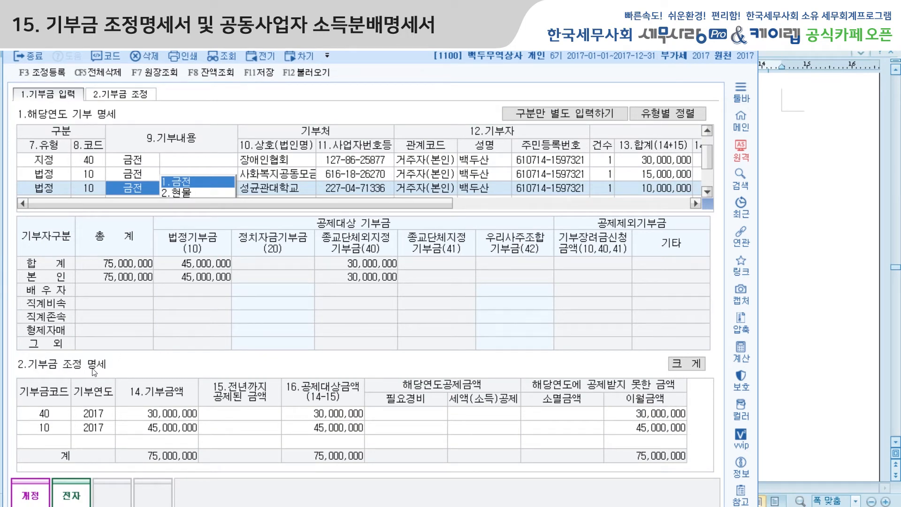
pyautogui.click(57, 442)
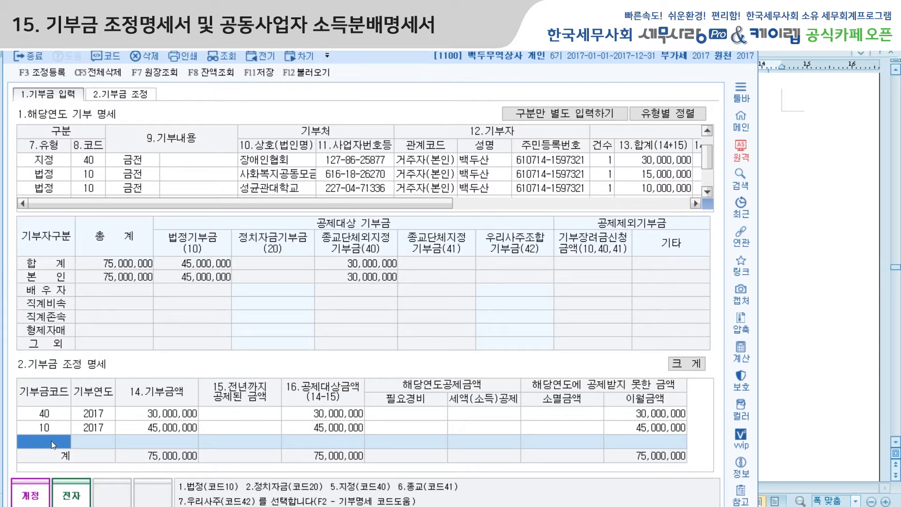
pyautogui.write('10')
pyautogui.press('Return')
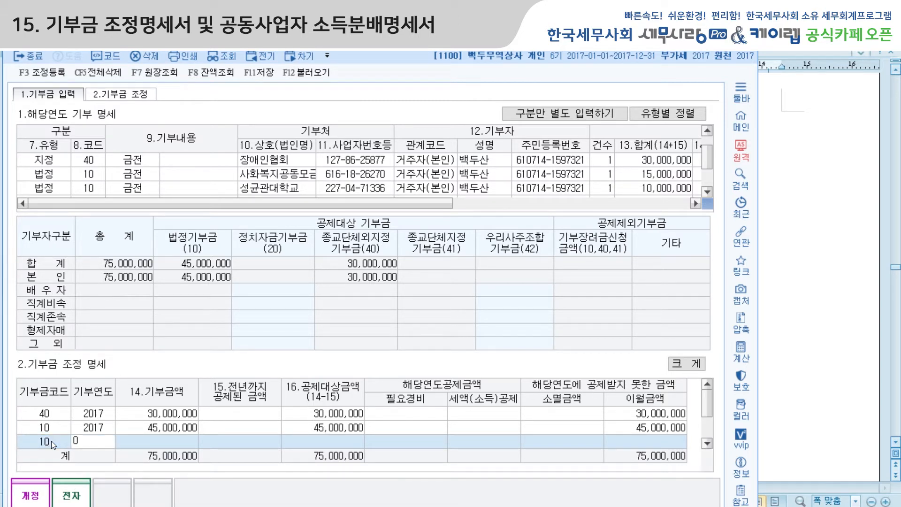
pyautogui.write('2016')
pyautogui.press('Return')
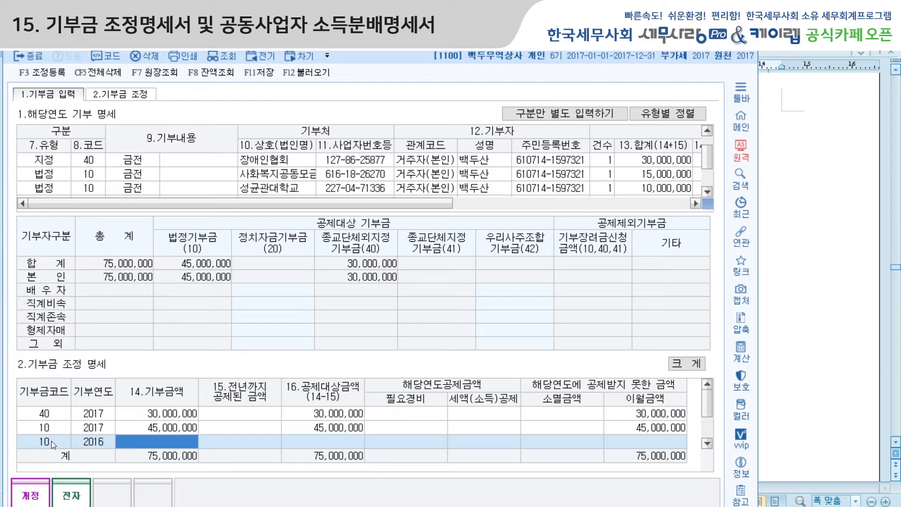
pyautogui.write('7000000')
pyautogui.press('Return')
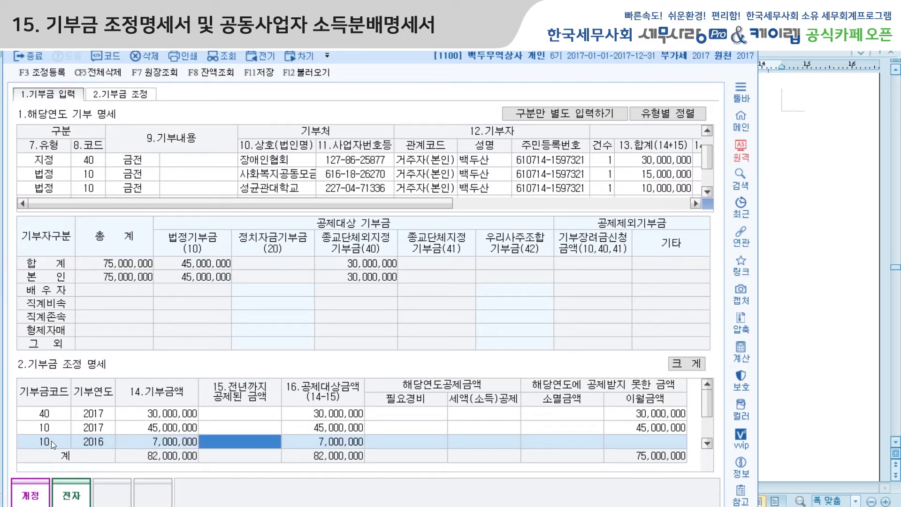
pyautogui.press('Return')
pyautogui.press('Return')
pyautogui.press('Return')
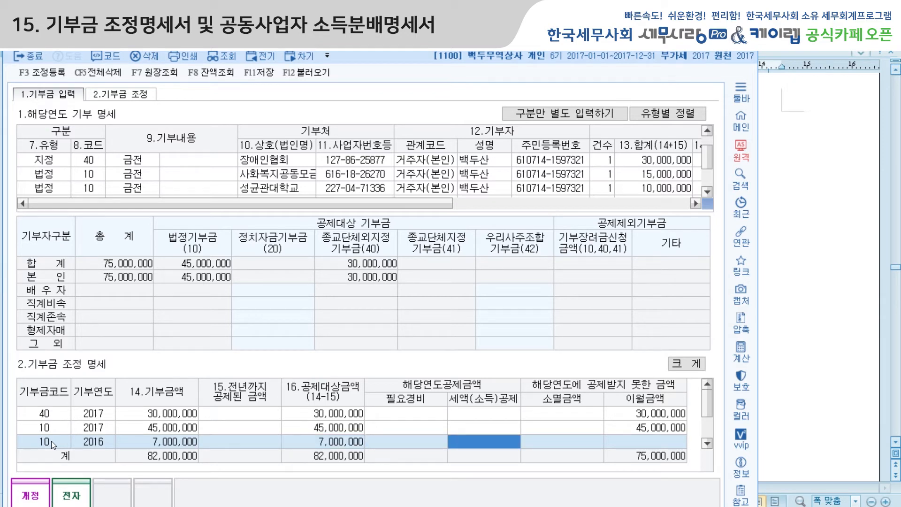
pyautogui.write('7000000')
pyautogui.press('Return')
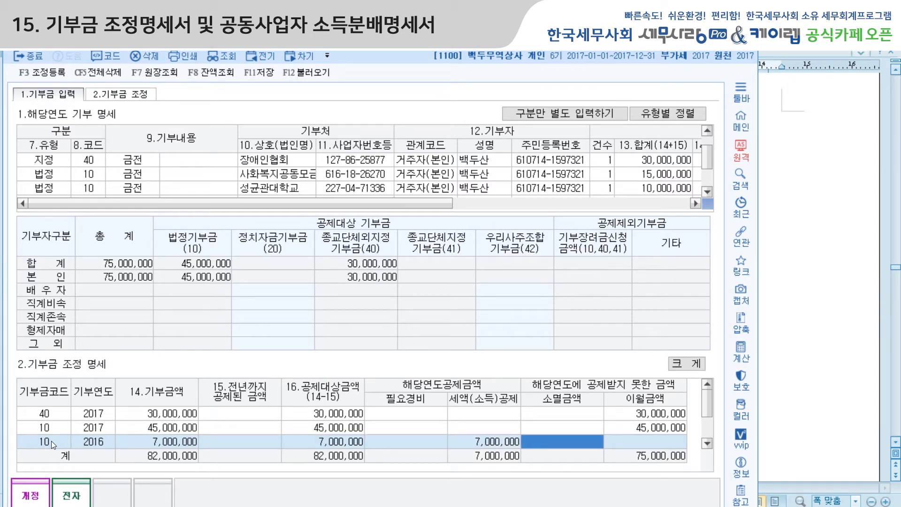
pyautogui.click(423, 444)
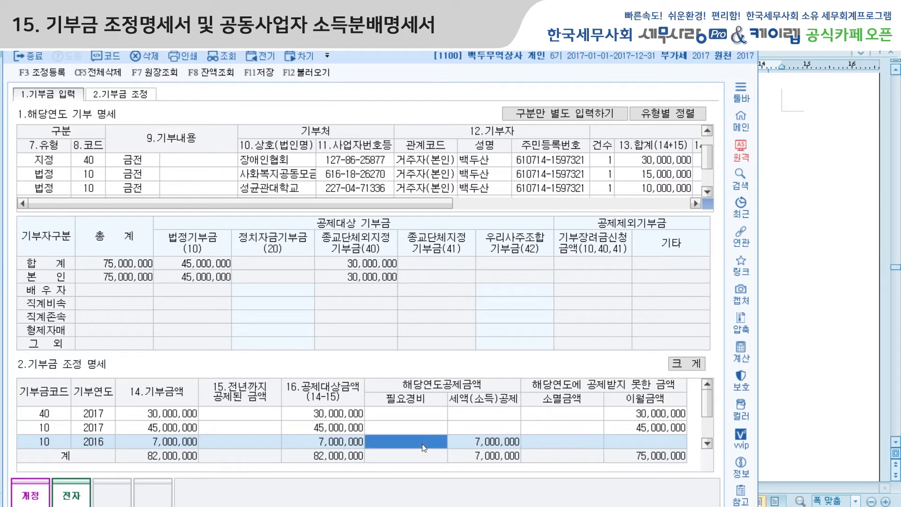
pyautogui.write('7000000')
pyautogui.press('Return')
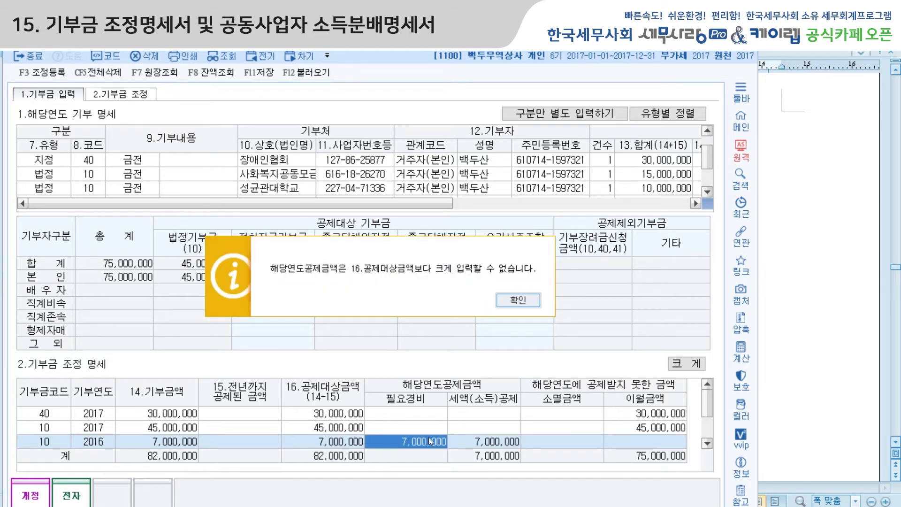
pyautogui.click(518, 300)
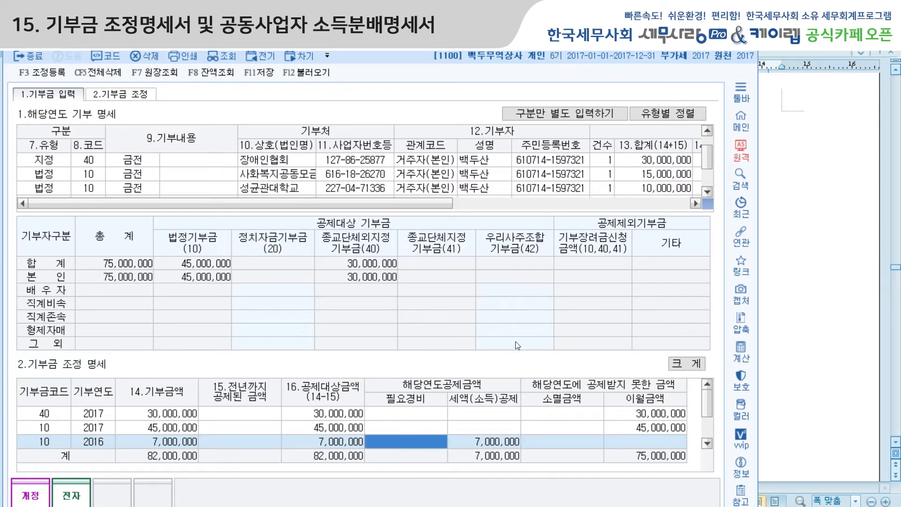
pyautogui.click(507, 443)
# Set 필요경비 of the 2016 code 10 row in 기부금 조정 명세 to 7,000,000.
pyautogui.click(426, 443)
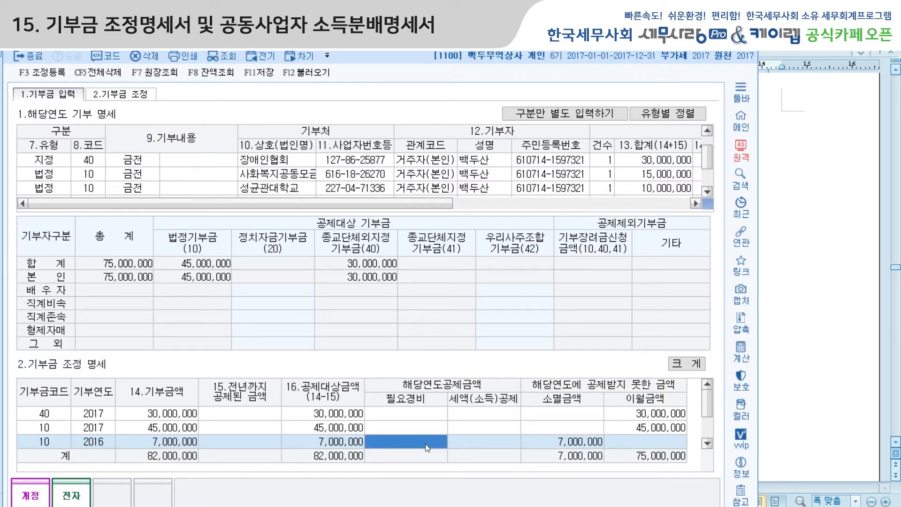
pyautogui.write('7000000')
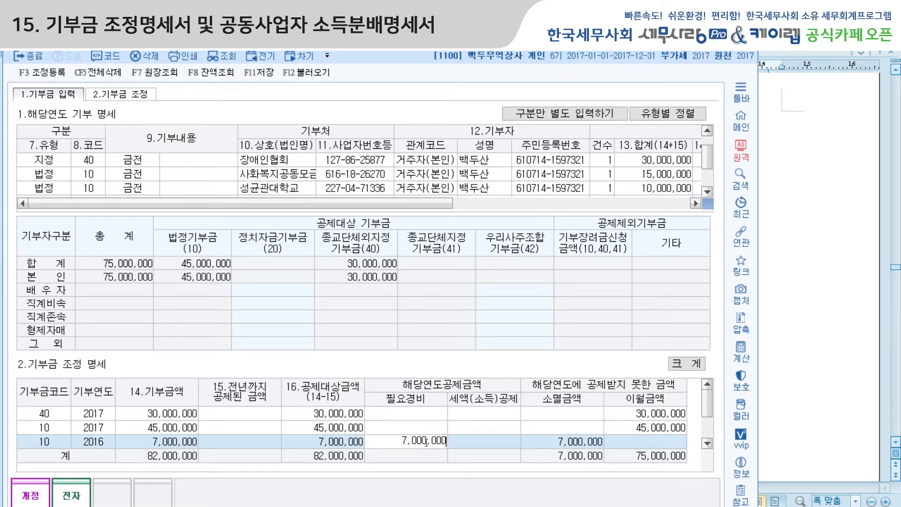
pyautogui.press('Return')
# Set 필요경비 of the 2017 code 10 row to 45,000,000 and of the 2017 code 40 row to 12,900,000.
pyautogui.click(427, 418)
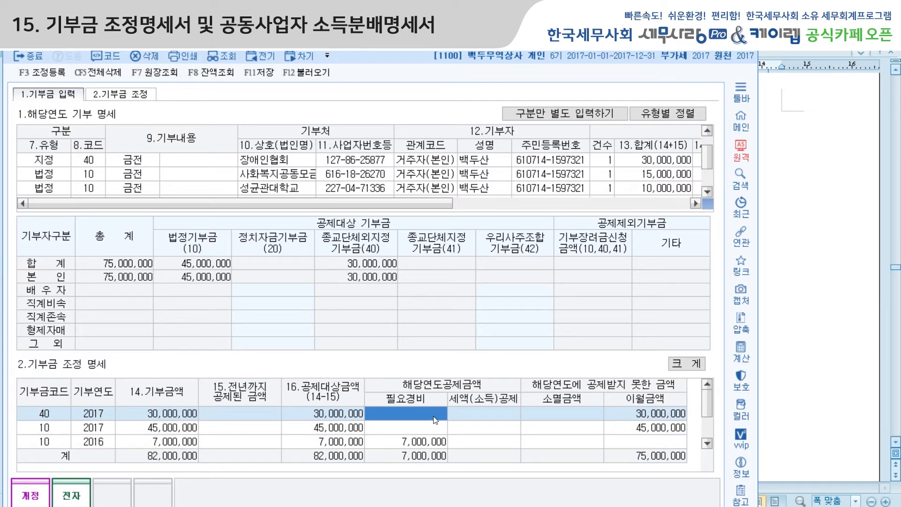
pyautogui.click(432, 435)
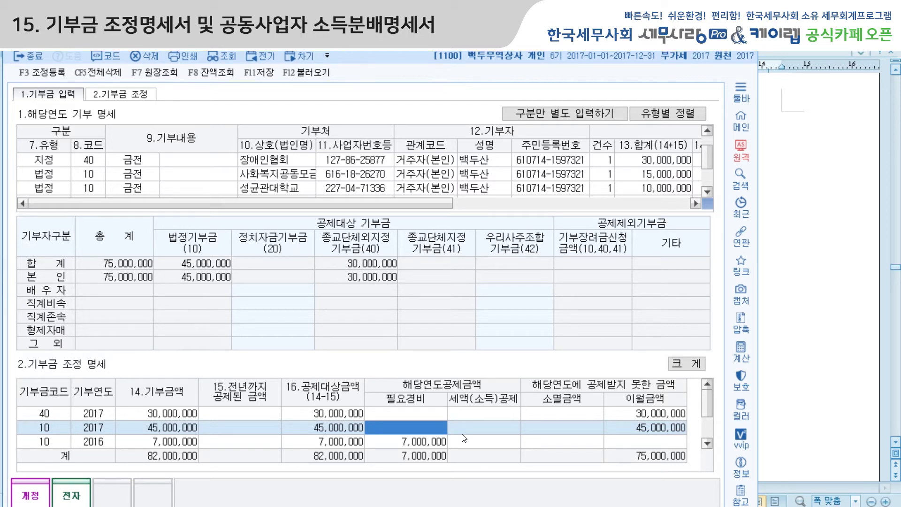
pyautogui.write('45000000')
pyautogui.press('Return')
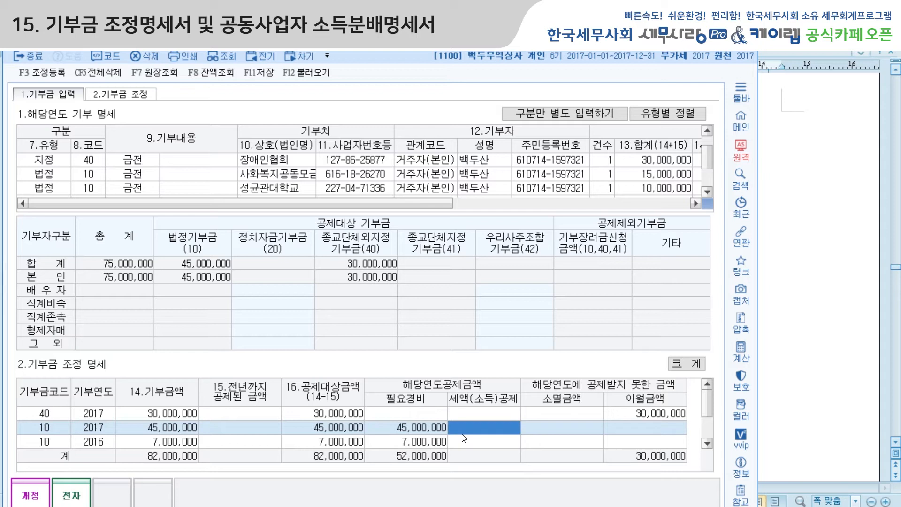
pyautogui.click(421, 414)
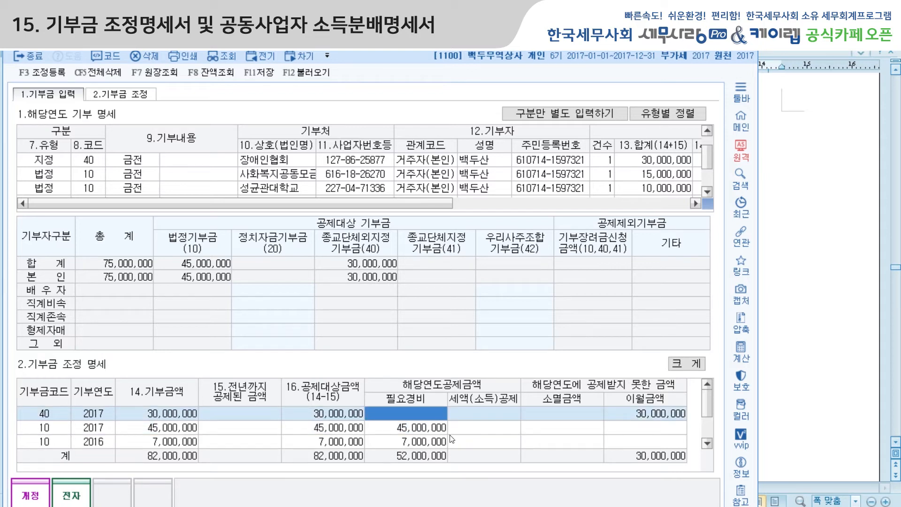
pyautogui.write('1')
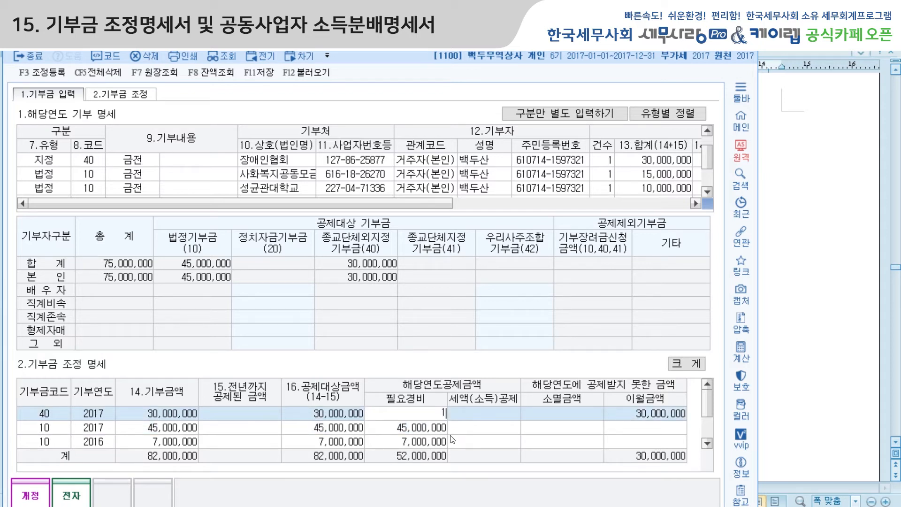
pyautogui.write('2,900,000')
pyautogui.press('Return')
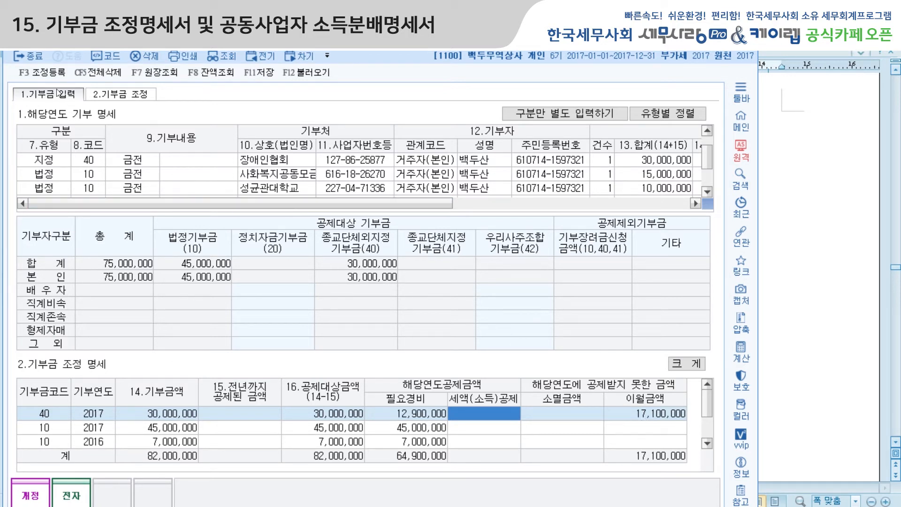
# Review the income adjustment entries registered in 조정 등록.
pyautogui.click(53, 73)
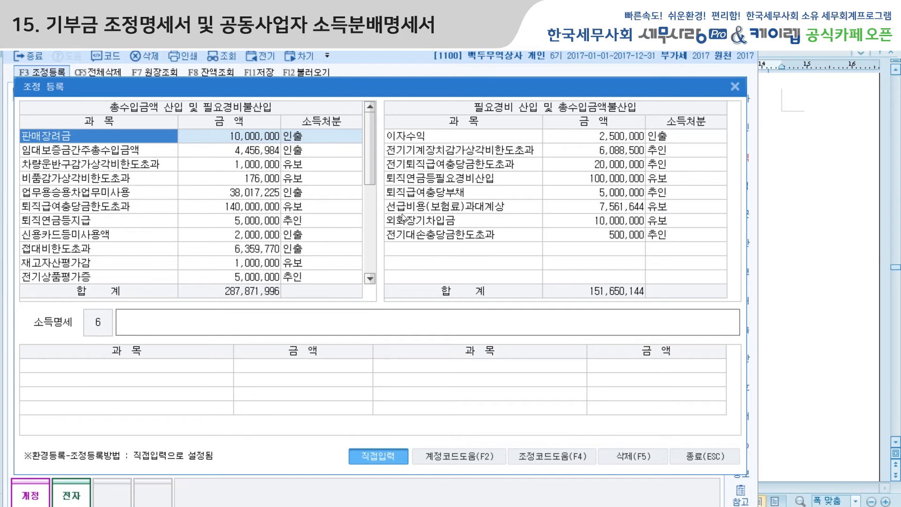
pyautogui.click(734, 88)
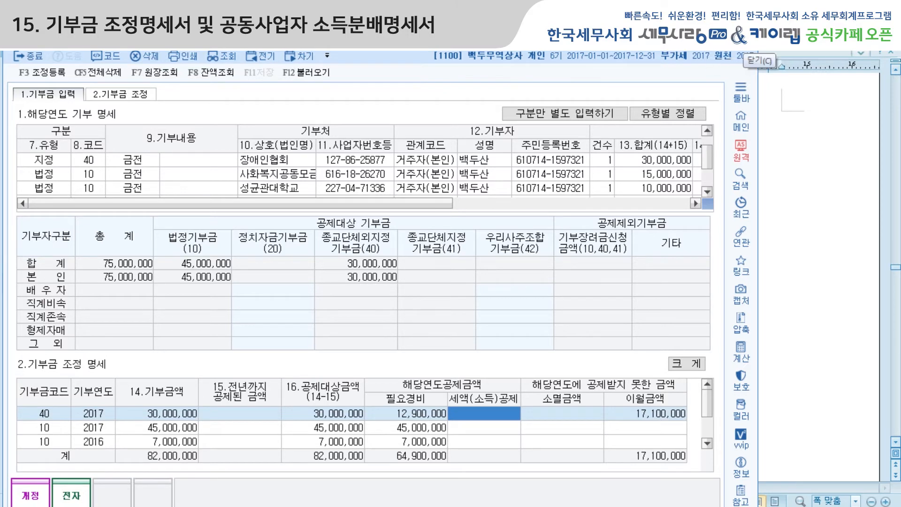
# Leave the donation form, open the income calculation form for 소득구분 40, and reload its figures to check 기부금한도초과액.
pyautogui.click(744, 43)
pyautogui.click(423, 160)
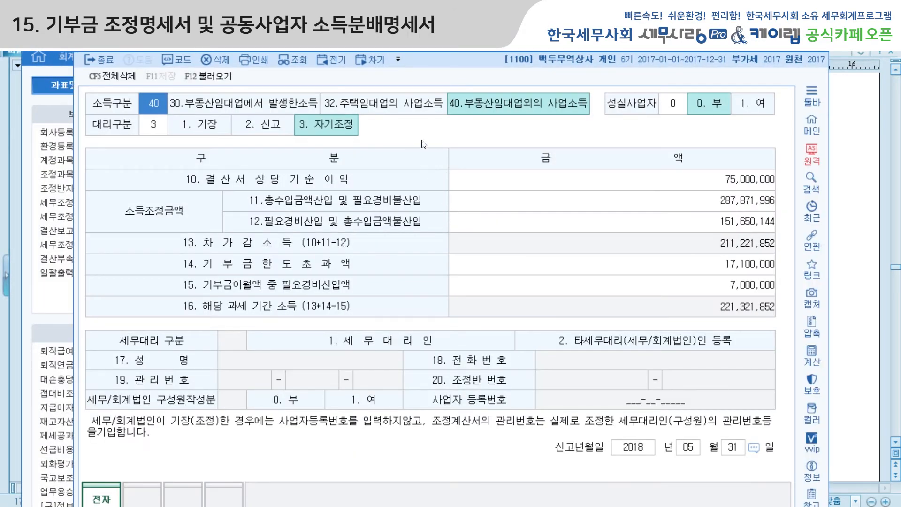
pyautogui.click(206, 80)
pyautogui.click(453, 317)
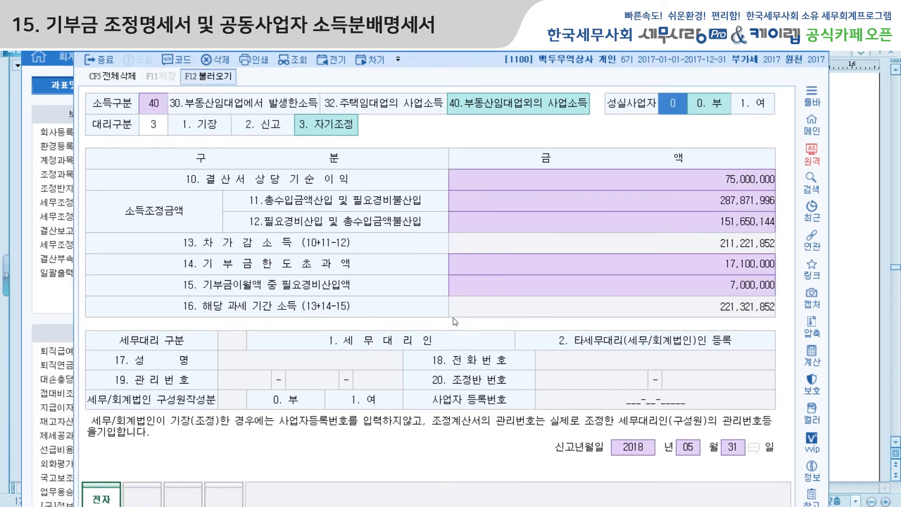
pyautogui.click(733, 266)
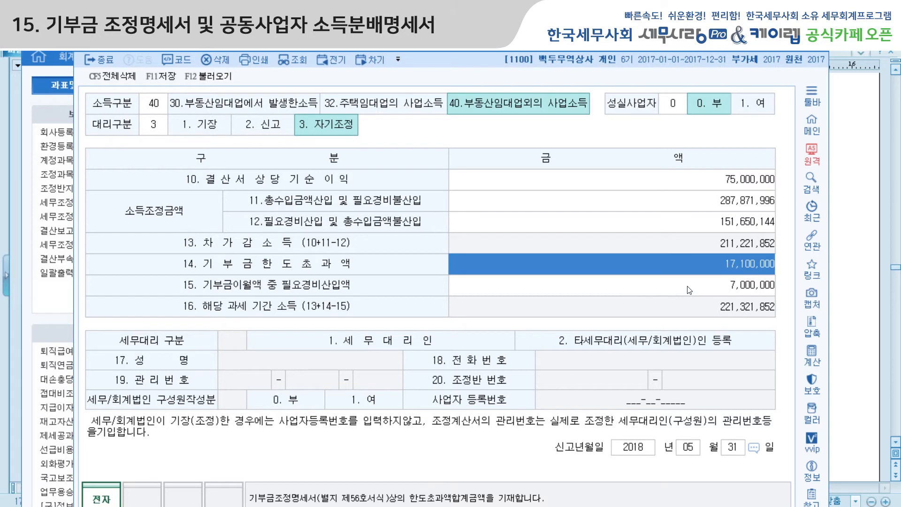
# Check line 15 기부금이월액 중 필요경비산입액 in the calculation form, then switch to the textbook document and review the donation example's solution.
pyautogui.click(725, 285)
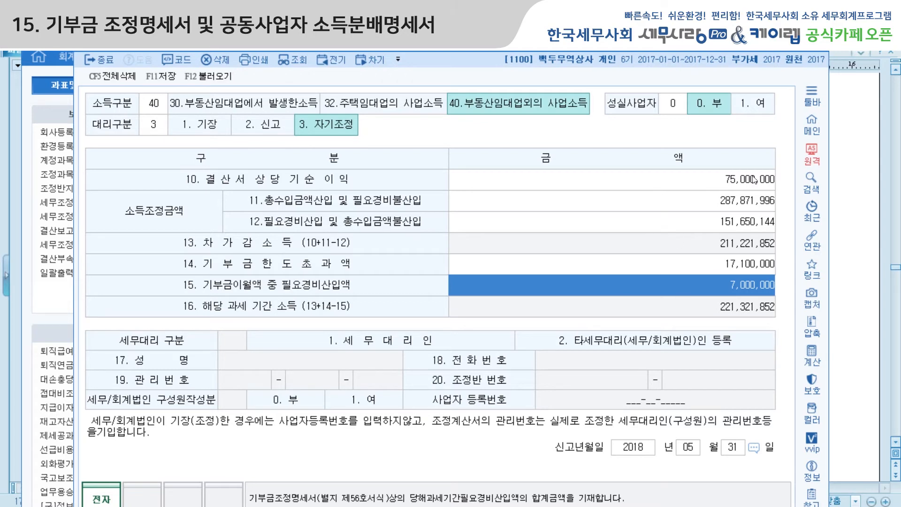
pyautogui.click(850, 85)
pyautogui.scroll(-10, 666, 229)
pyautogui.scroll(-20, 667, 229)
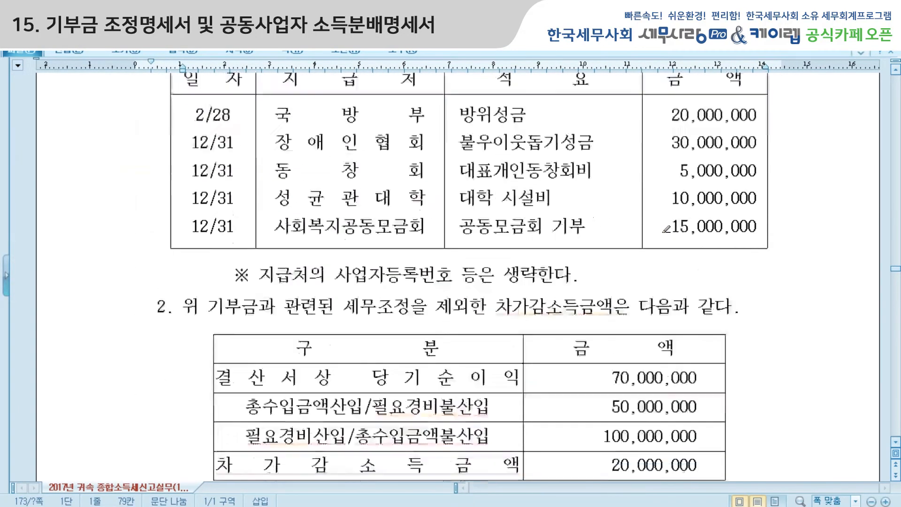
pyautogui.scroll(-20, 666, 229)
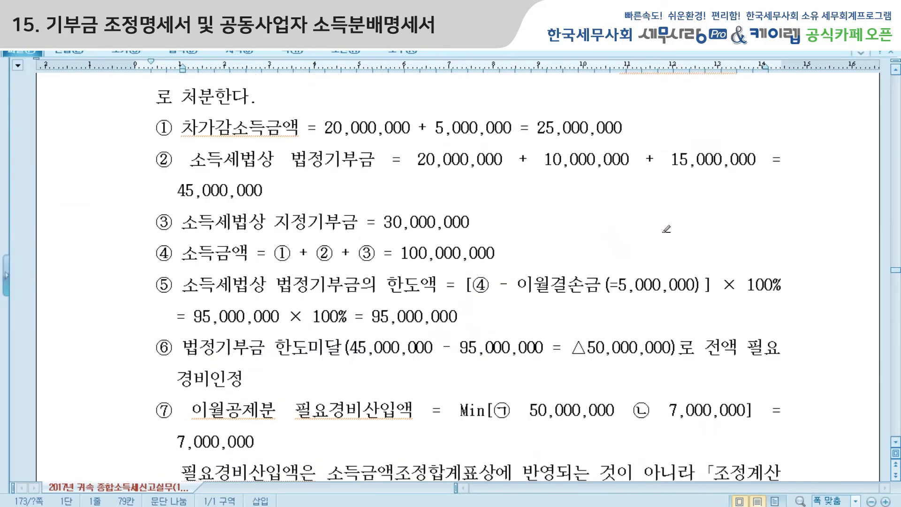
pyautogui.scroll(-15, 666, 229)
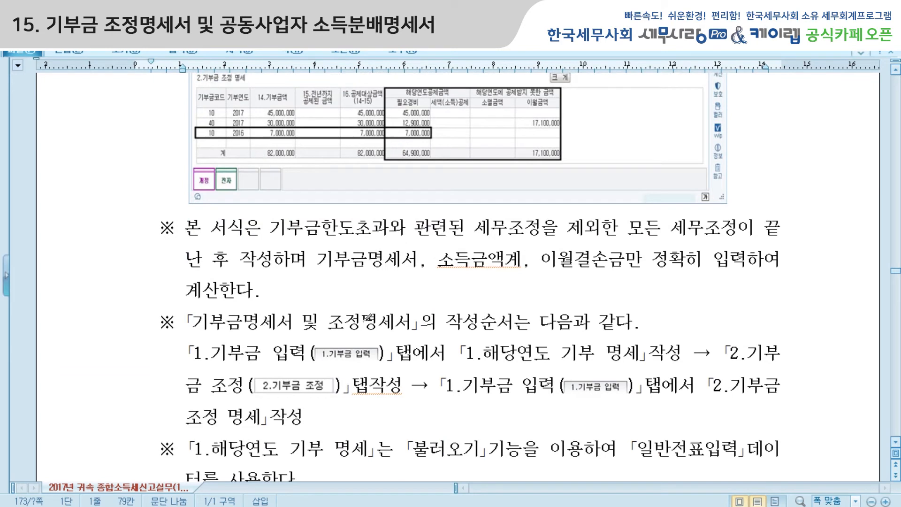
# Highlight in yellow the three parts of the writing order for 기부금명세서 및 조정명세서 in the textbook notes.
pyautogui.click(192, 351)
pyautogui.moveTo(191, 351); pyautogui.dragTo(682, 352)
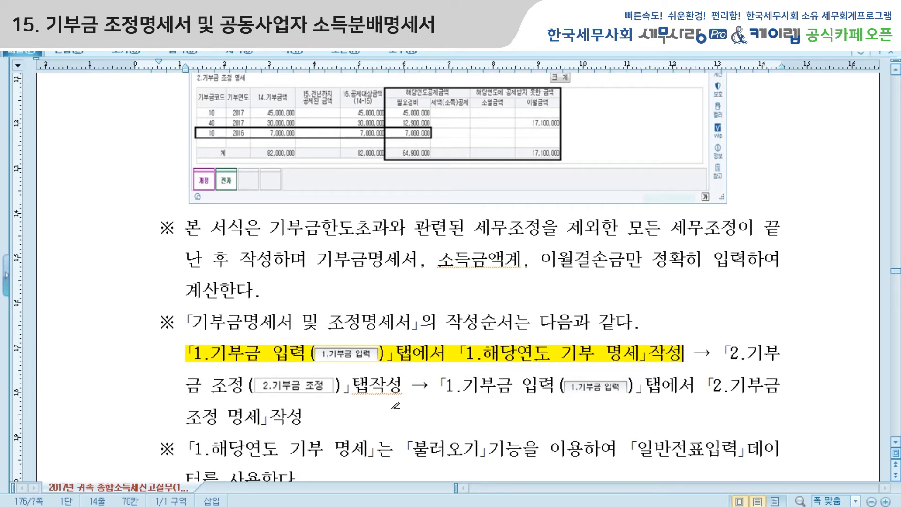
pyautogui.moveTo(188, 383); pyautogui.dragTo(402, 385)
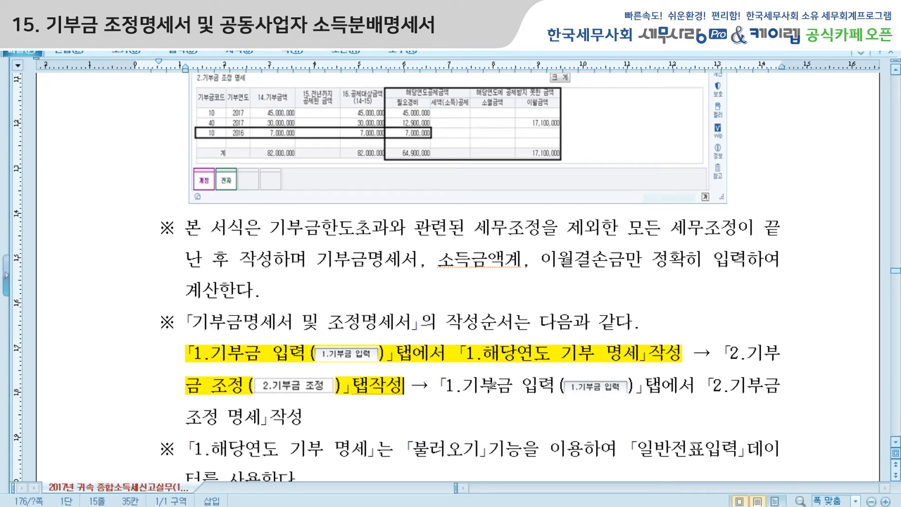
pyautogui.moveTo(445, 385)
pyautogui.mouseDown()
pyautogui.moveTo(781, 390)
pyautogui.moveTo(782, 412)
pyautogui.mouseUp()
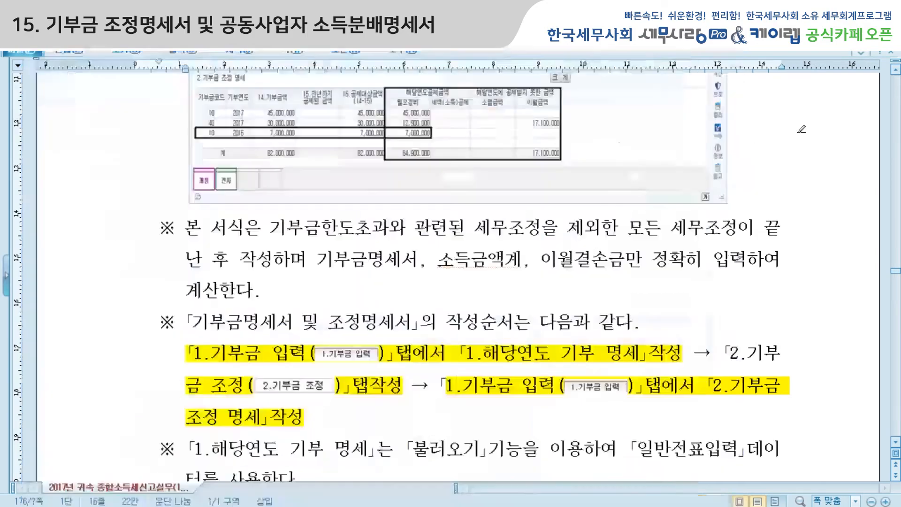
# In section 13's 소득금액조정합계표 및 명세서 text, highlight the form's definition and the passage on using 「조정등록」 after writing the adjustment statements.
pyautogui.scroll(5, 550, 244)
pyautogui.scroll(-20, 550, 243)
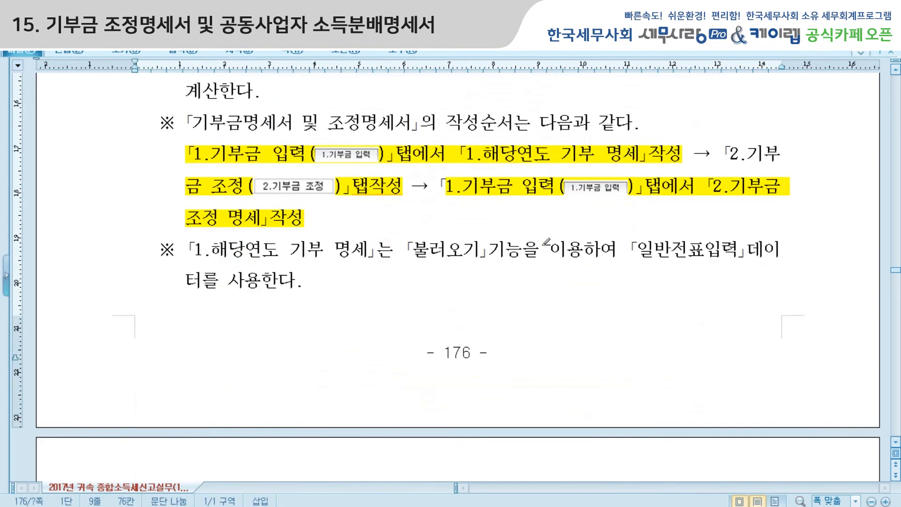
pyautogui.scroll(-20, 545, 242)
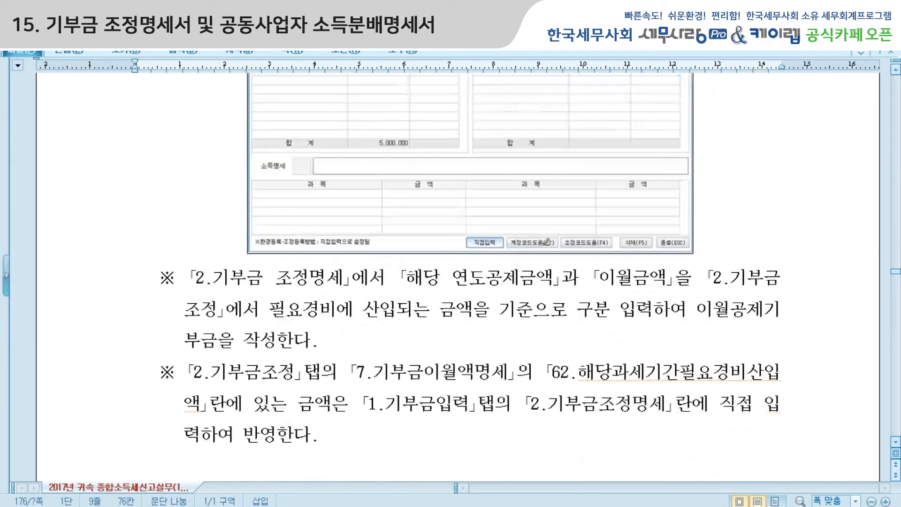
pyautogui.scroll(-20, 544, 242)
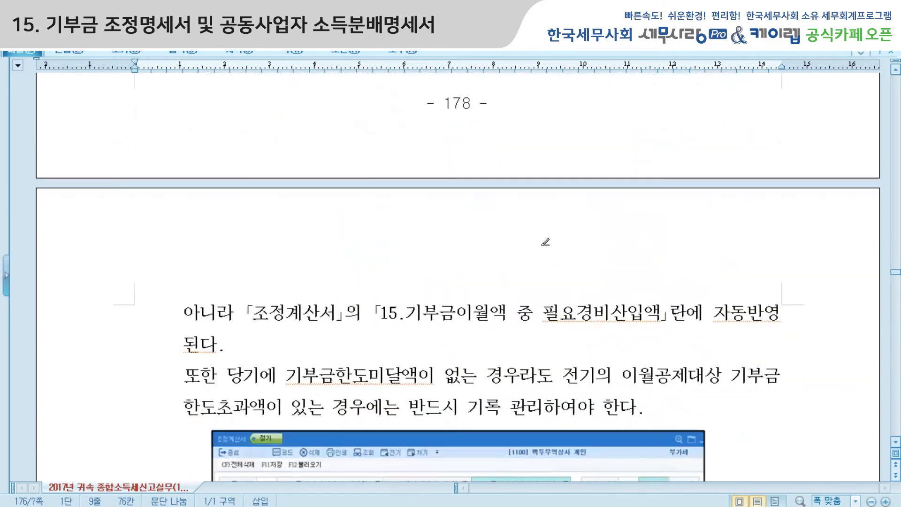
pyautogui.scroll(-3, 546, 241)
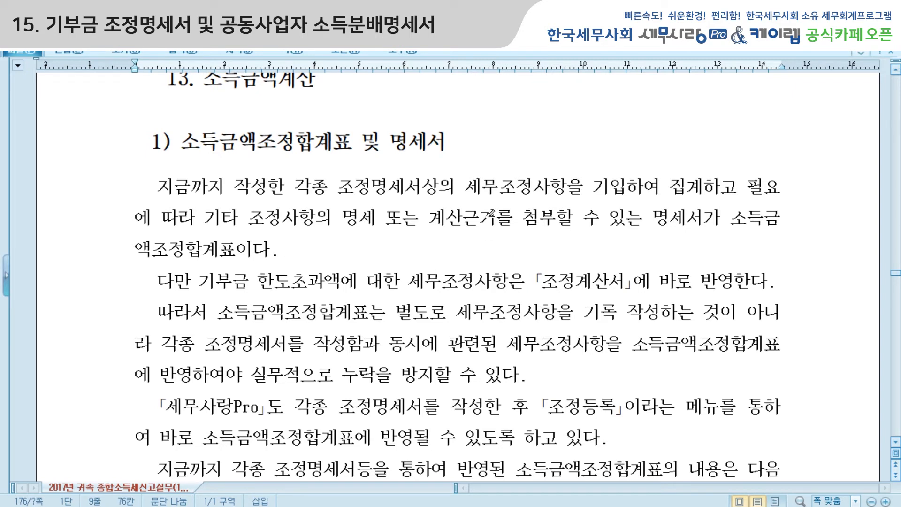
pyautogui.moveTo(465, 187)
pyautogui.mouseDown()
pyautogui.moveTo(772, 184)
pyautogui.moveTo(779, 222)
pyautogui.moveTo(521, 231)
pyautogui.moveTo(781, 228)
pyautogui.moveTo(761, 252)
pyautogui.mouseUp()
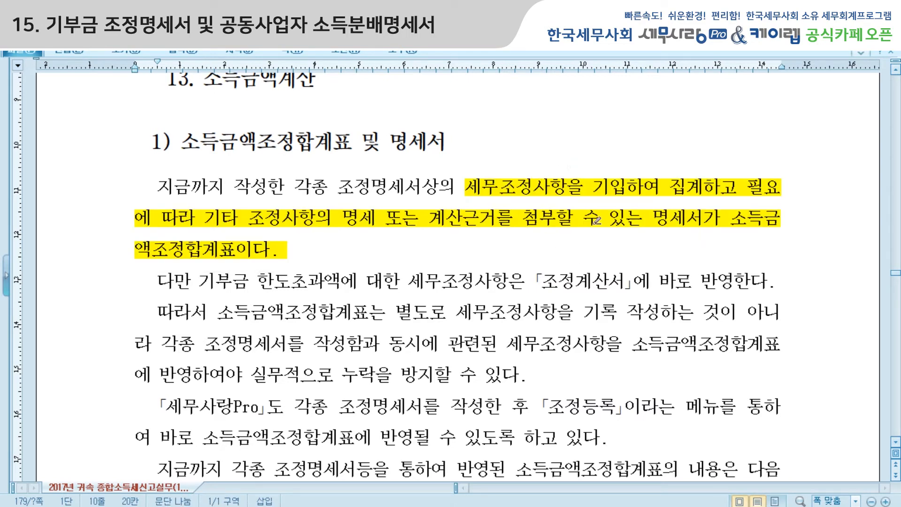
pyautogui.scroll(-3, 595, 222)
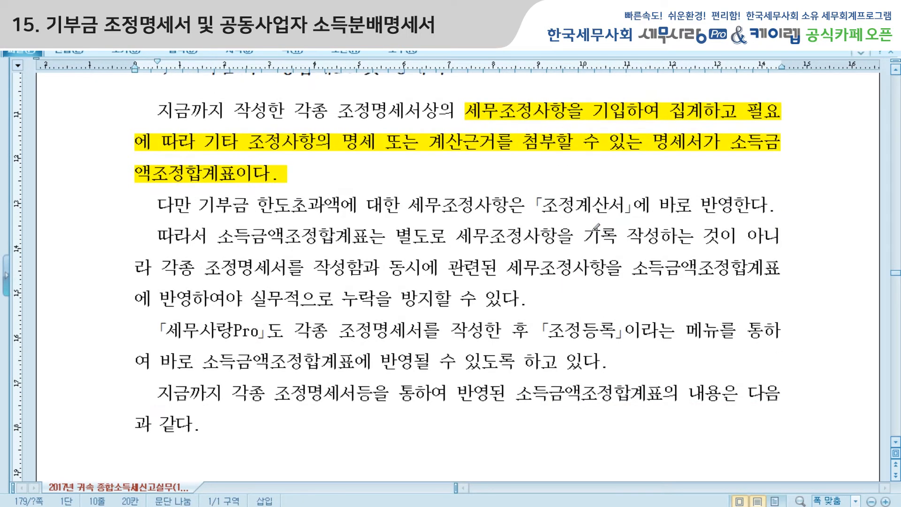
pyautogui.moveTo(305, 330); pyautogui.dragTo(784, 353)
# Review the textbook's sample adjustment table, then switch to 세무사랑 Pro and examine 소득금액조정합계표및명세서 and 유보소득조정명세서.
pyautogui.scroll(-20, 516, 324)
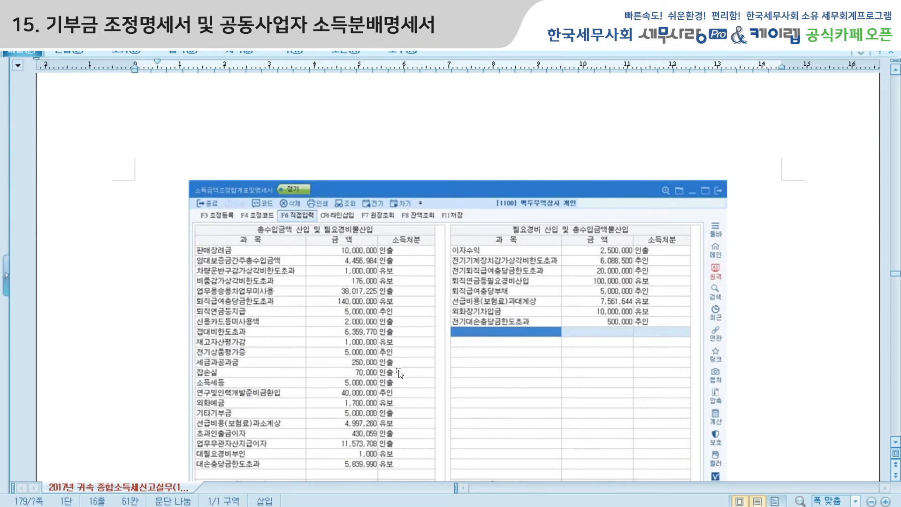
pyautogui.scroll(-10, 405, 354)
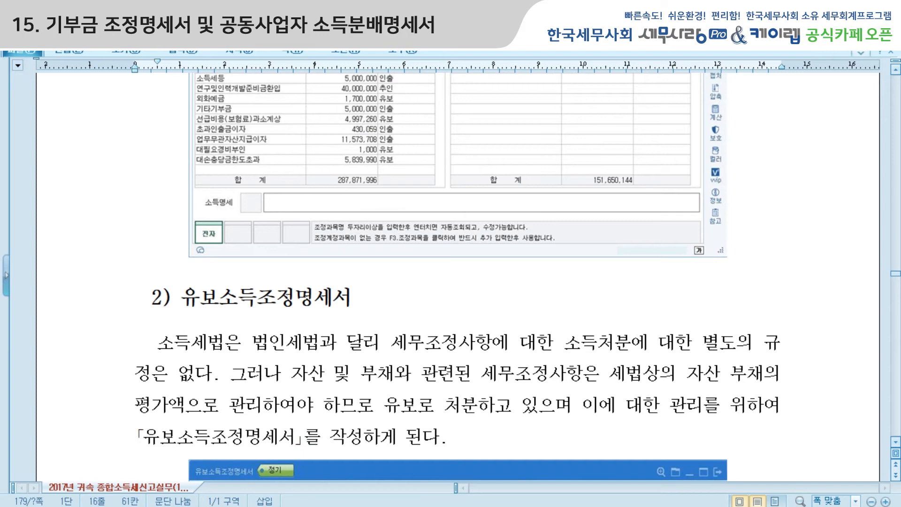
pyautogui.click(160, 506)
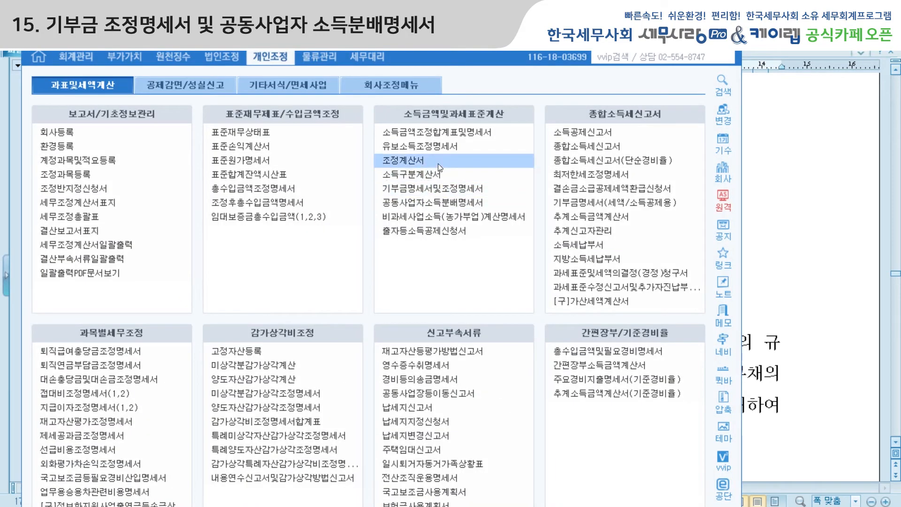
pyautogui.click(440, 131)
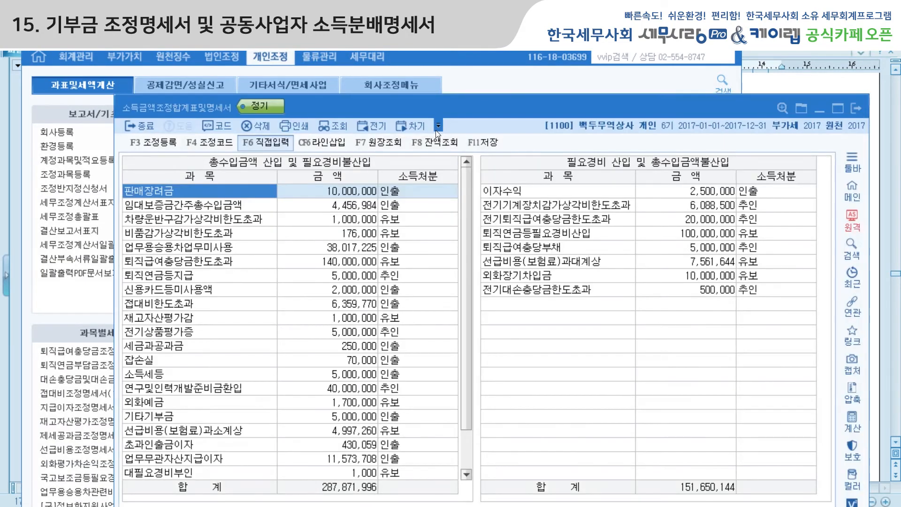
pyautogui.click(855, 108)
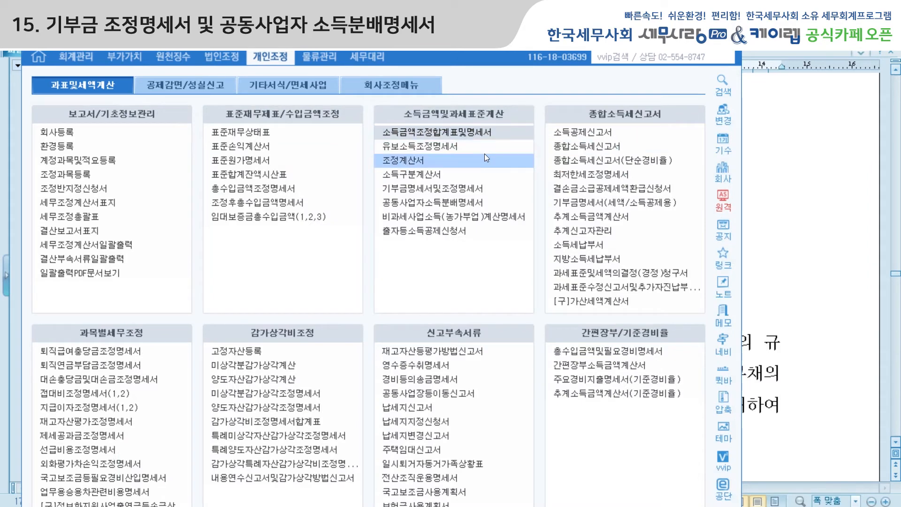
pyautogui.click(445, 147)
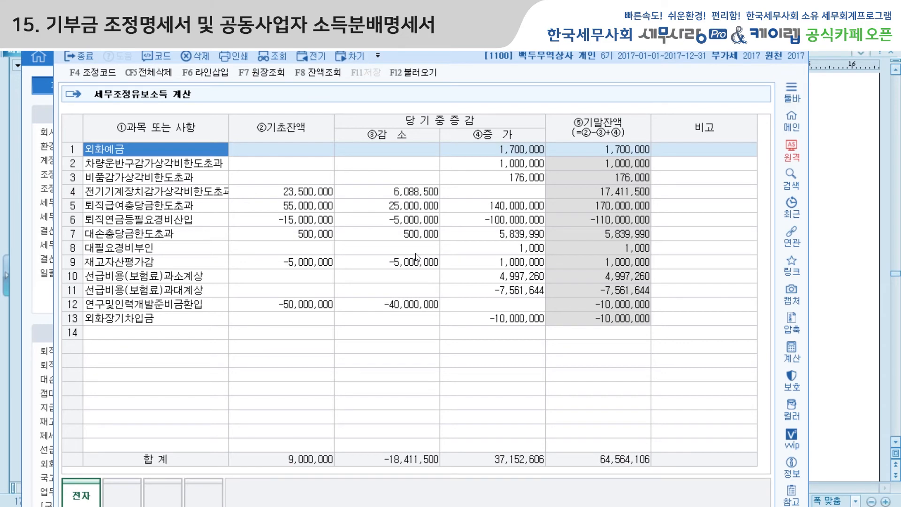
pyautogui.click(800, 41)
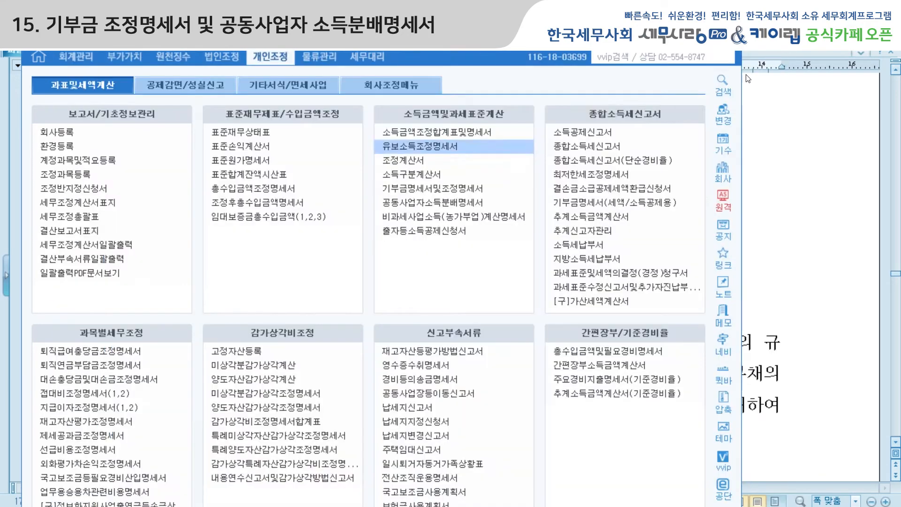
# Open 조정계산서, review its 소득구분, 성실사업자 and 대리구분 entries, and close the form with its contents saved.
pyautogui.click(417, 163)
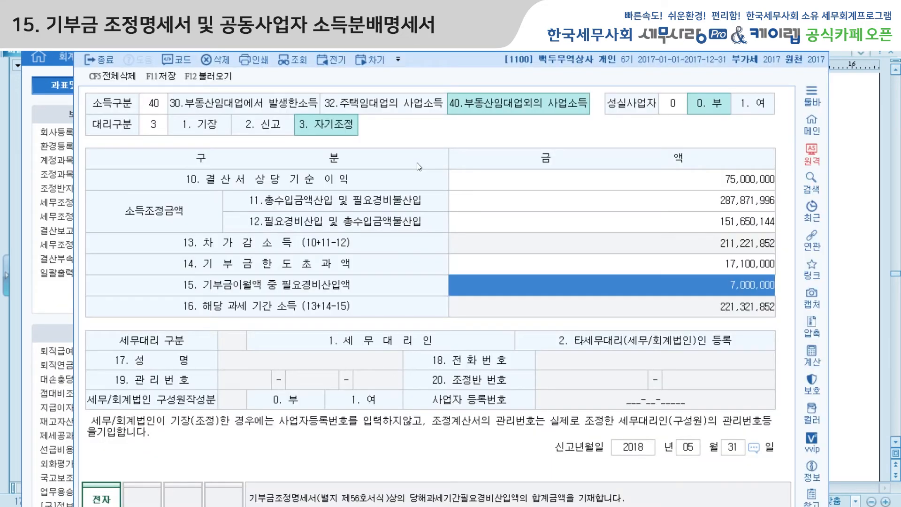
pyautogui.moveTo(451, 41); pyautogui.dragTo(401, 38)
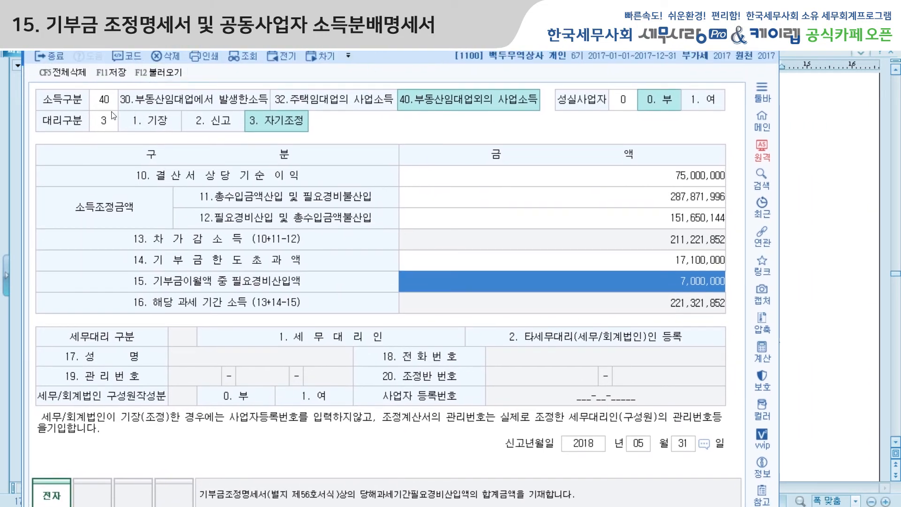
pyautogui.click(103, 99)
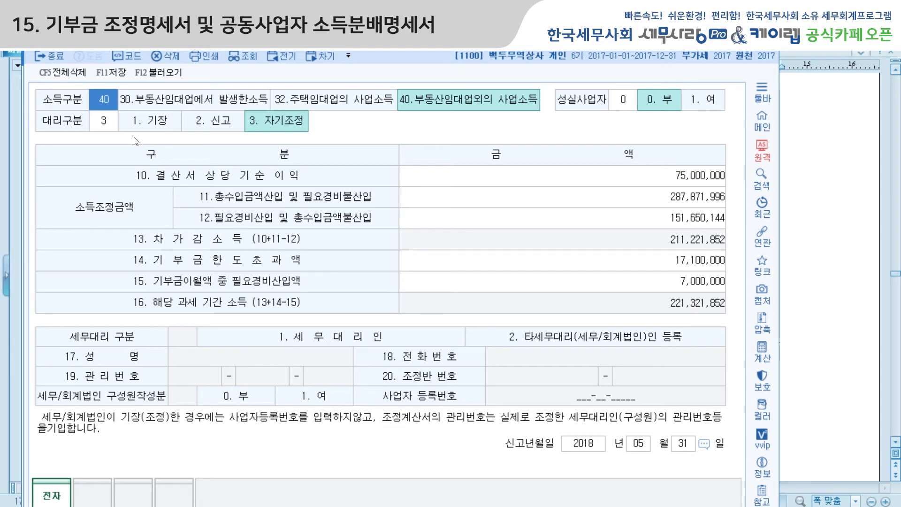
pyautogui.click(622, 103)
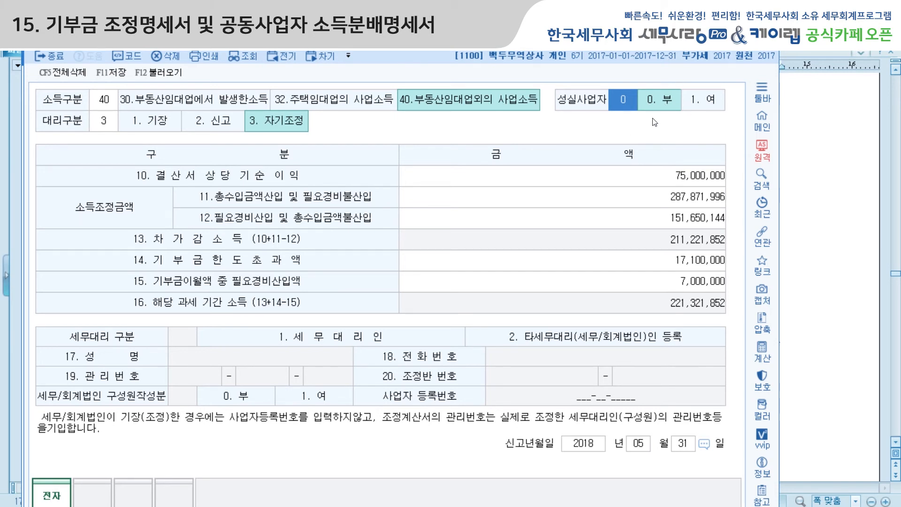
pyautogui.click(103, 125)
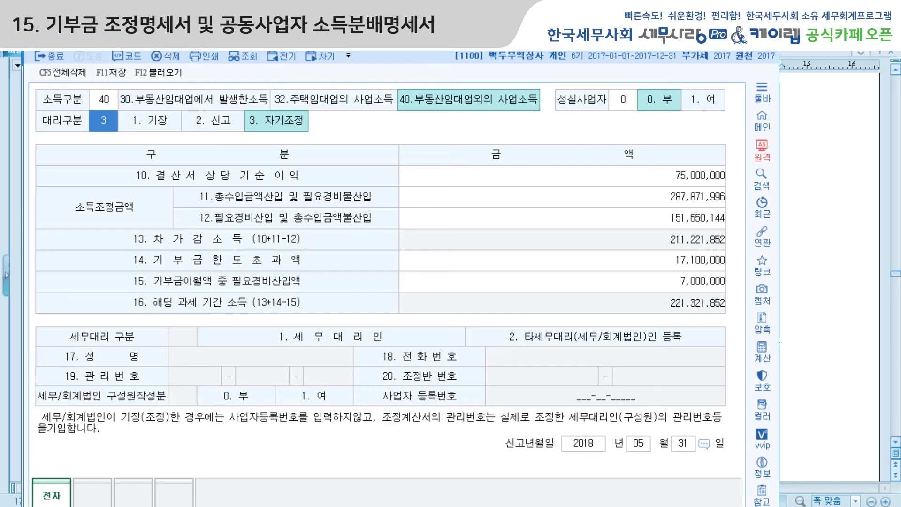
pyautogui.click(770, 42)
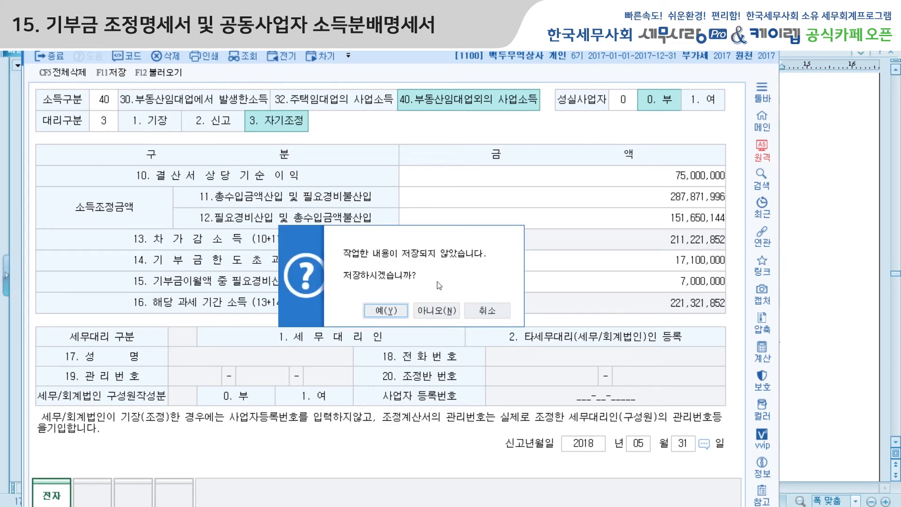
pyautogui.click(396, 314)
# Switch to the textbook document and highlight the rule treating a joint business place as one resident under (1) 공동사업자의 소득금액계산.
pyautogui.hotkey('alt', 'Tab')
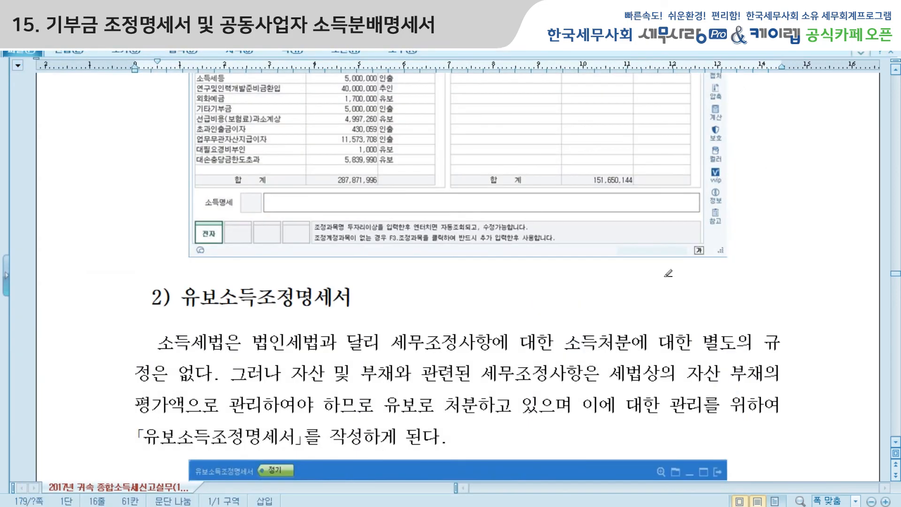
pyautogui.scroll(-15, 587, 299)
pyautogui.scroll(-8, 584, 298)
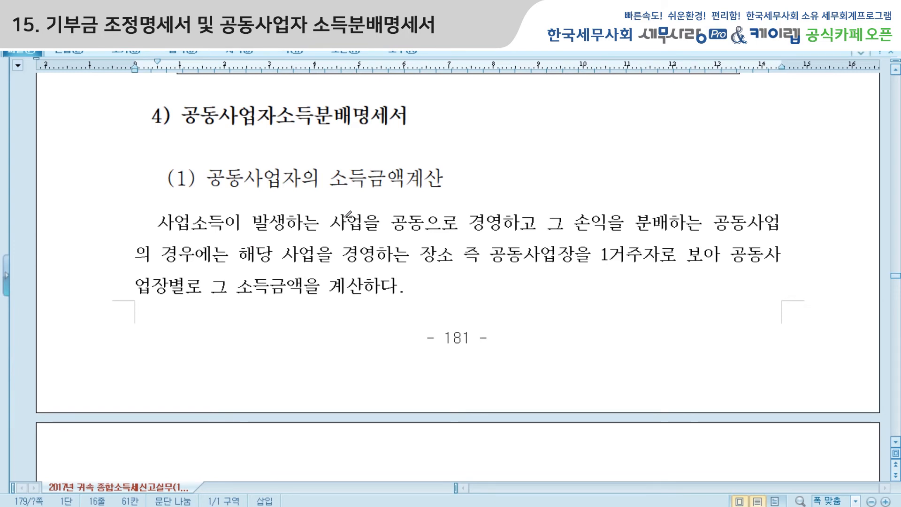
pyautogui.moveTo(331, 219)
pyautogui.mouseDown()
pyautogui.moveTo(784, 225)
pyautogui.moveTo(784, 256)
pyautogui.moveTo(527, 256)
pyautogui.moveTo(403, 288)
pyautogui.moveTo(302, 255)
pyautogui.moveTo(465, 262)
pyautogui.moveTo(465, 282)
pyautogui.mouseUp()
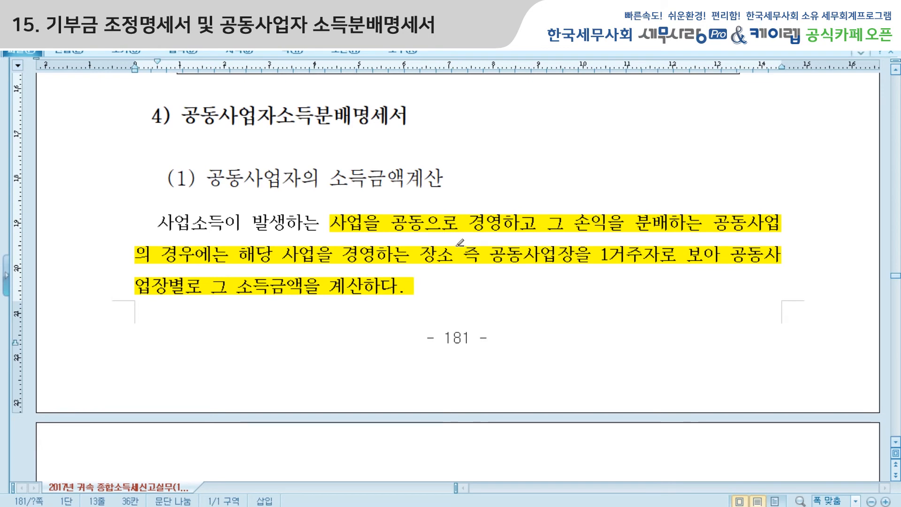
# Under (2) 공동사업 합산과세, highlight 합산과세, 거주자 1인과 특수관계인, the larger profit-sharing-ratio rule, and conditions ① and ②.
pyautogui.scroll(-5, 460, 243)
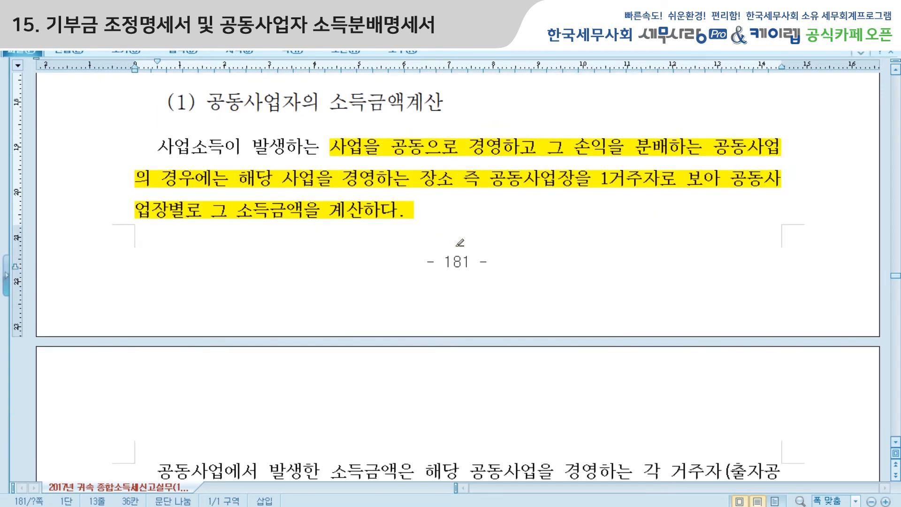
pyautogui.scroll(-7, 461, 243)
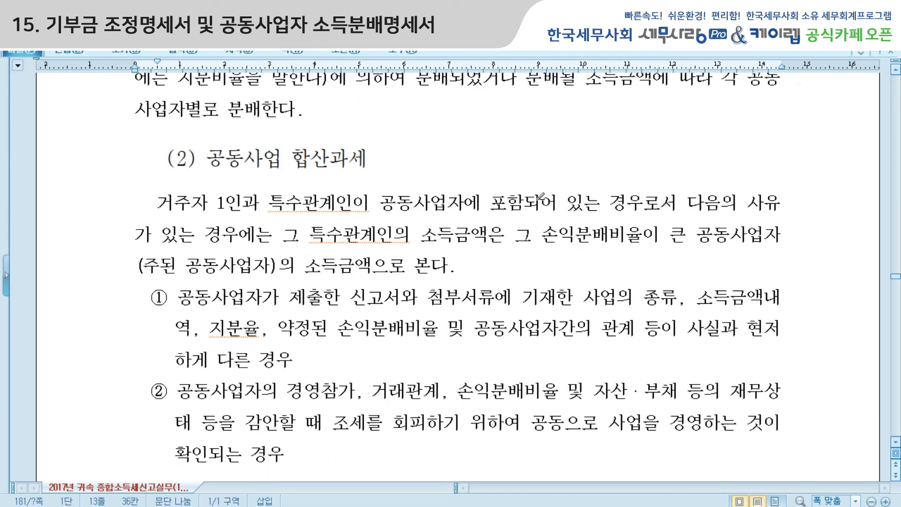
pyautogui.moveTo(292, 158); pyautogui.dragTo(369, 159)
pyautogui.moveTo(170, 205); pyautogui.dragTo(358, 205)
pyautogui.moveTo(543, 231)
pyautogui.mouseDown()
pyautogui.moveTo(665, 228)
pyautogui.moveTo(458, 266)
pyautogui.mouseUp()
pyautogui.moveTo(151, 295); pyautogui.dragTo(319, 442)
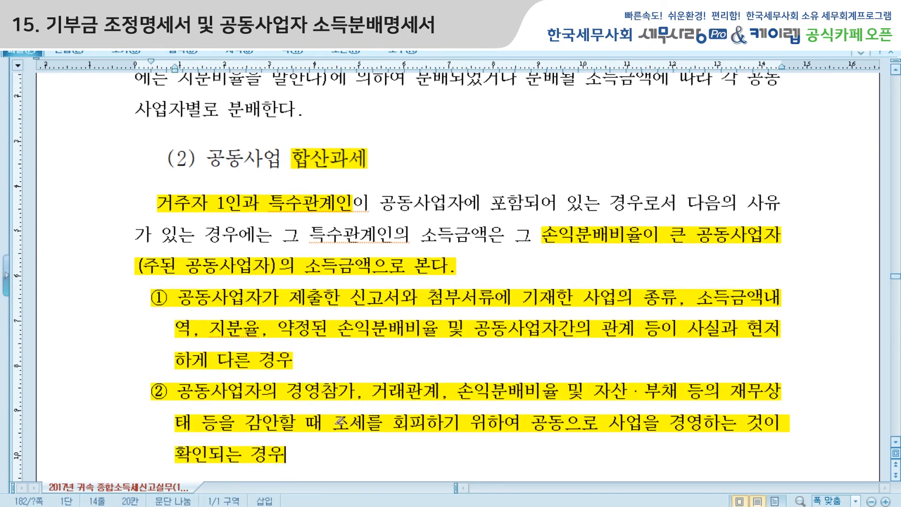
pyautogui.scroll(-2, 429, 368)
pyautogui.scroll(1, 371, 308)
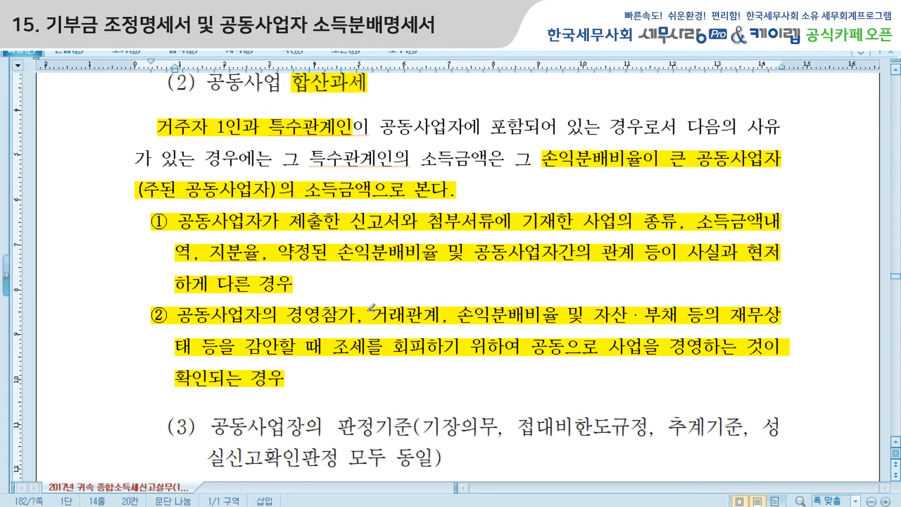